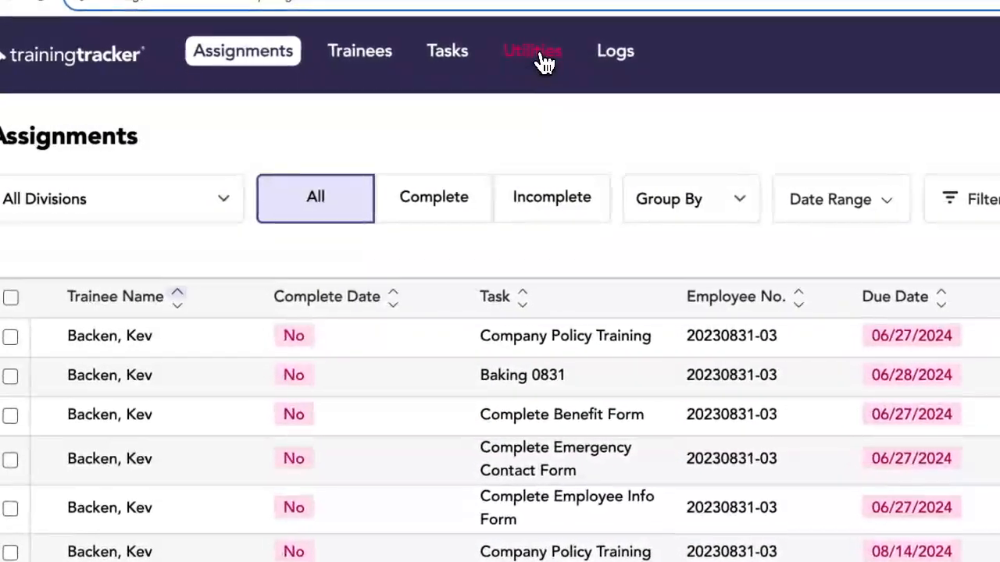
# Step: Open the blank Assignments import template from the Imports section of Utilities
pyautogui.click(539, 61)
pyautogui.click(123, 443)
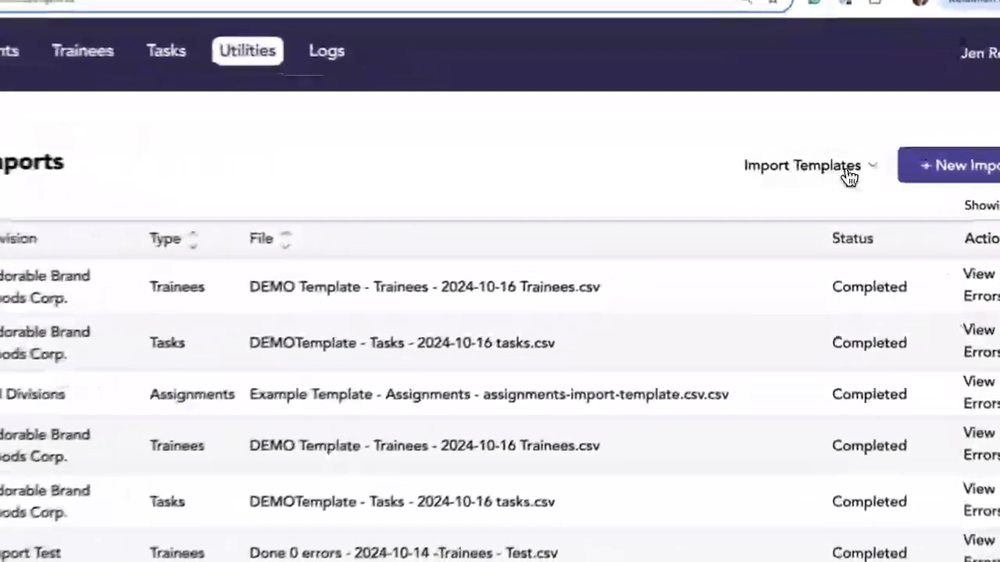
pyautogui.click(820, 168)
pyautogui.click(810, 289)
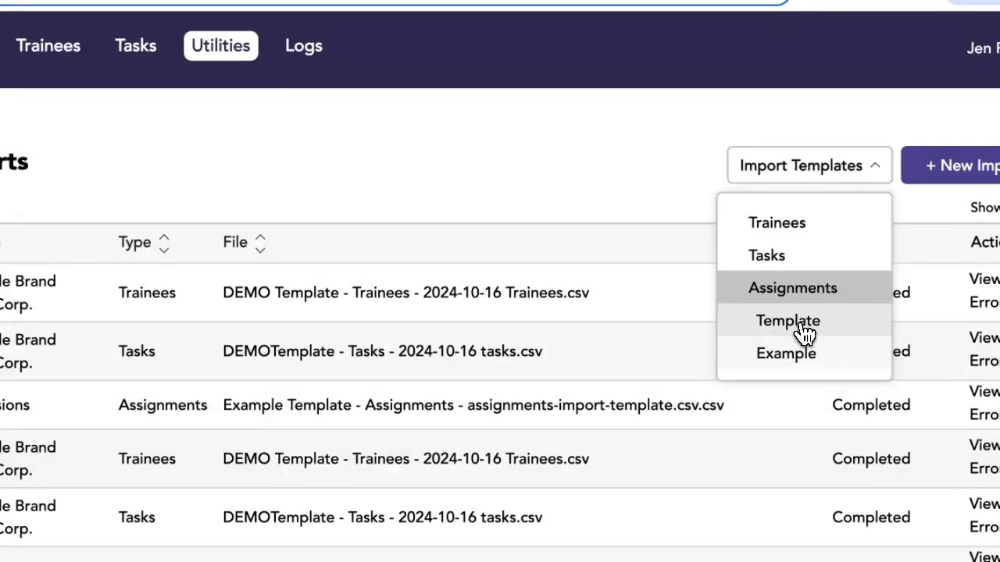
pyautogui.click(806, 329)
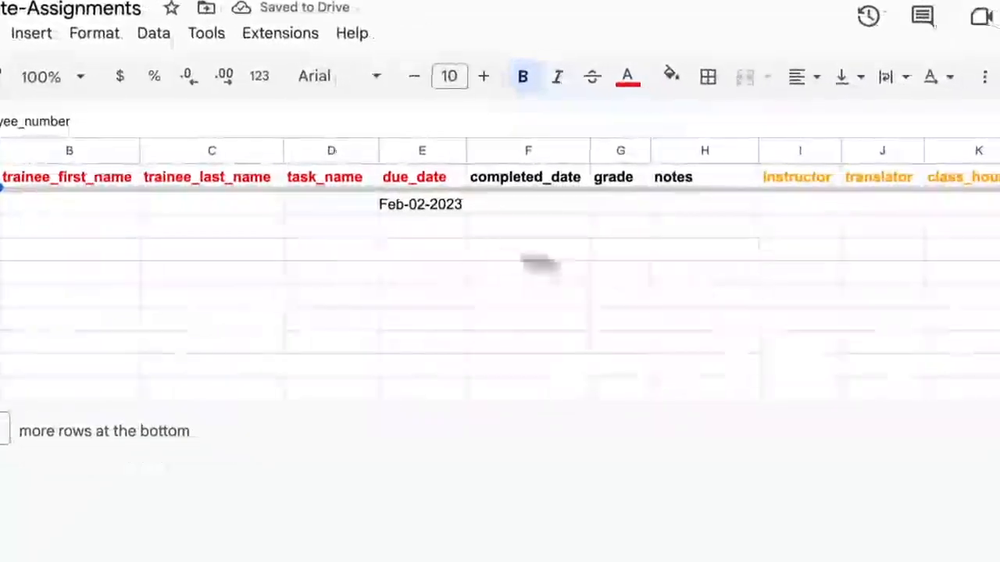
# Step: Look at the file formats offered for downloading the assignments import template
pyautogui.click(67, 72)
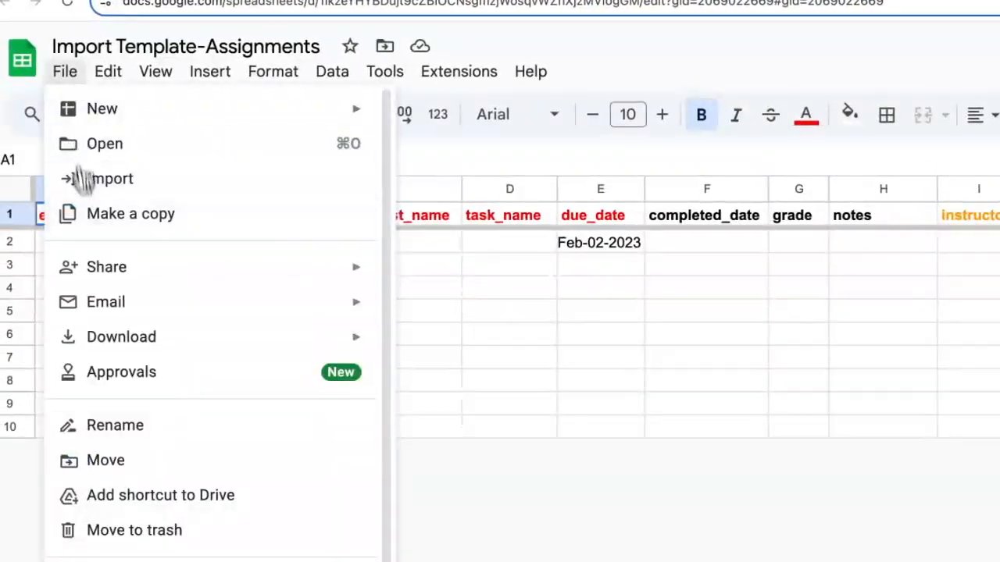
pyautogui.moveTo(104, 335)
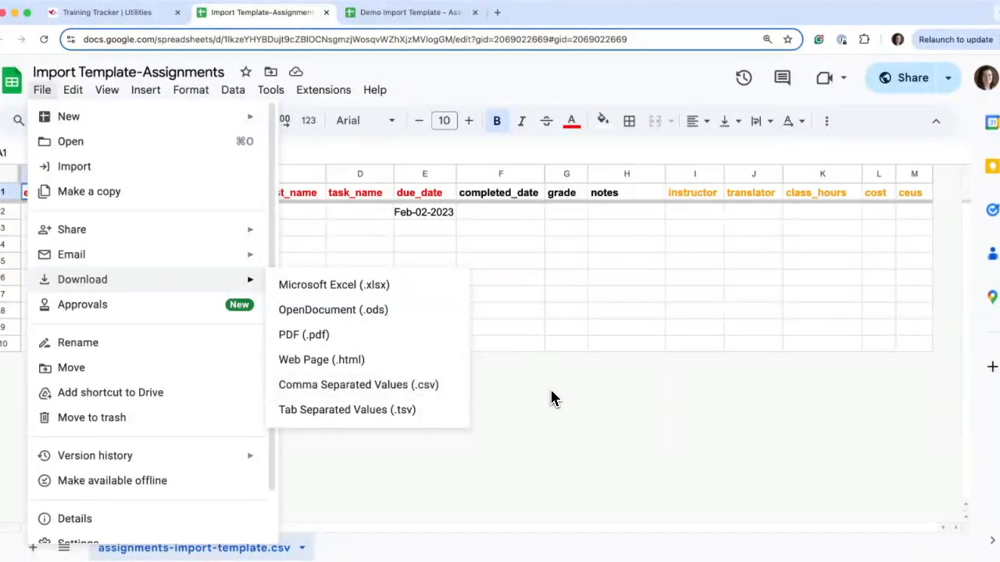
pyautogui.click(546, 399)
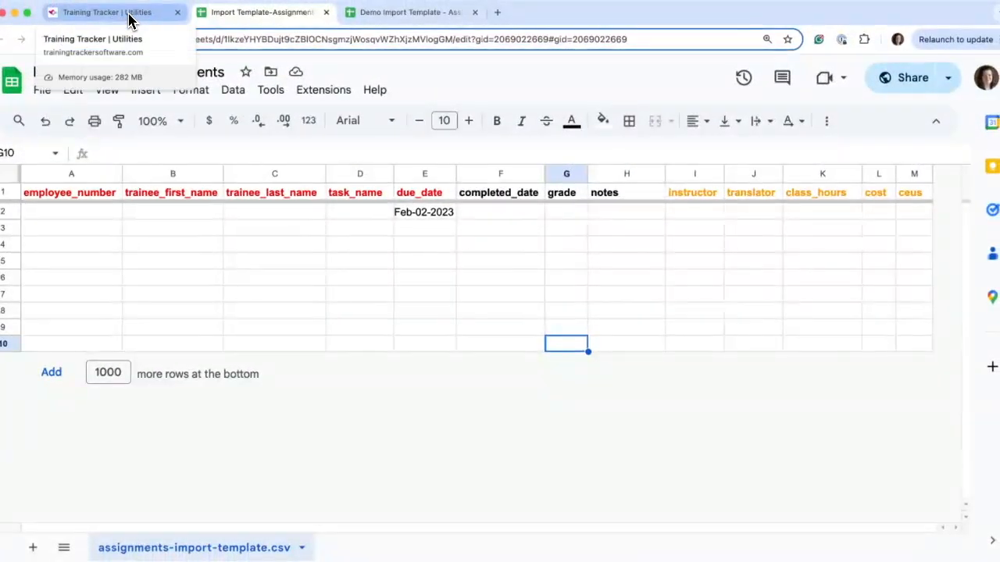
# Step: Return to the Training Tracker imports page, open the example Assignments template and enlarge it to 150% for reading
pyautogui.click(128, 16)
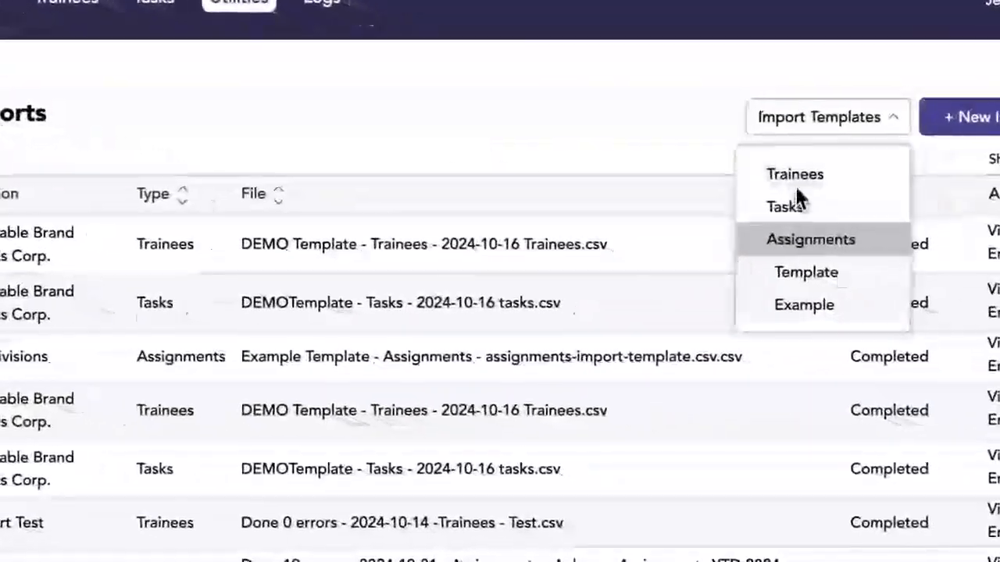
pyautogui.click(805, 306)
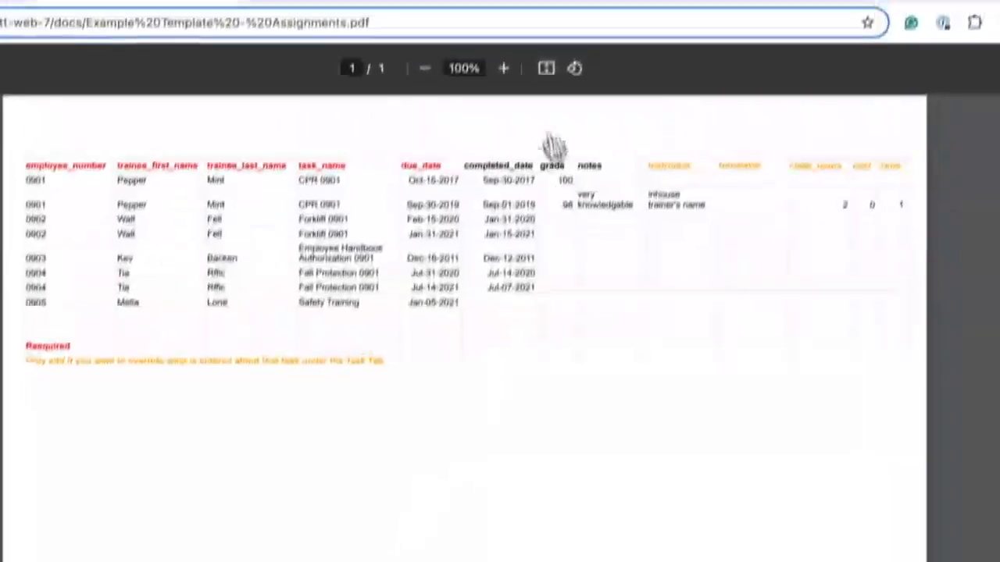
pyautogui.click(503, 69)
pyautogui.click(503, 69)
pyautogui.click(503, 69)
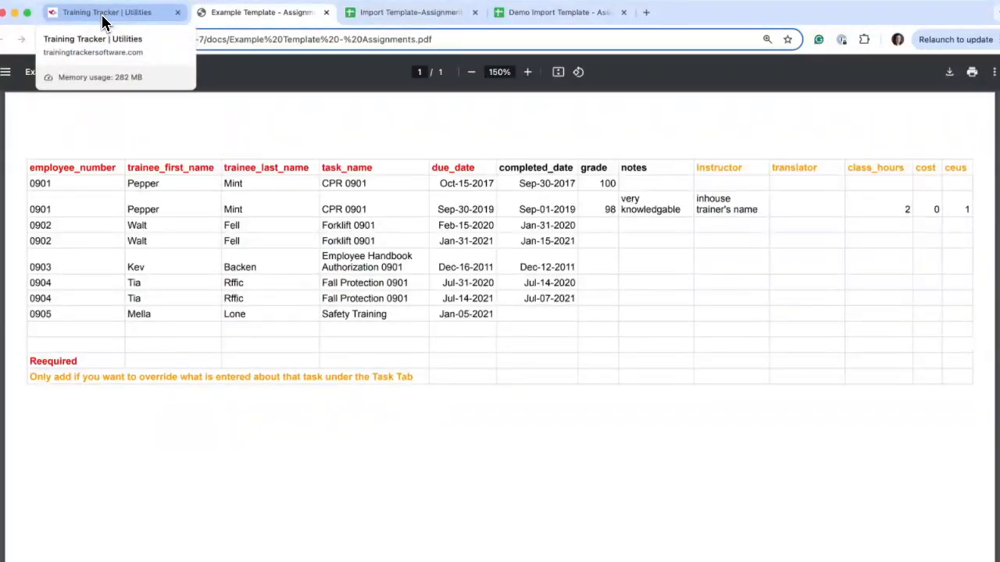
# Step: Switch to the Demo Import Template - Assignments spreadsheet and format the whole employee_number column as plain text
pyautogui.click(553, 15)
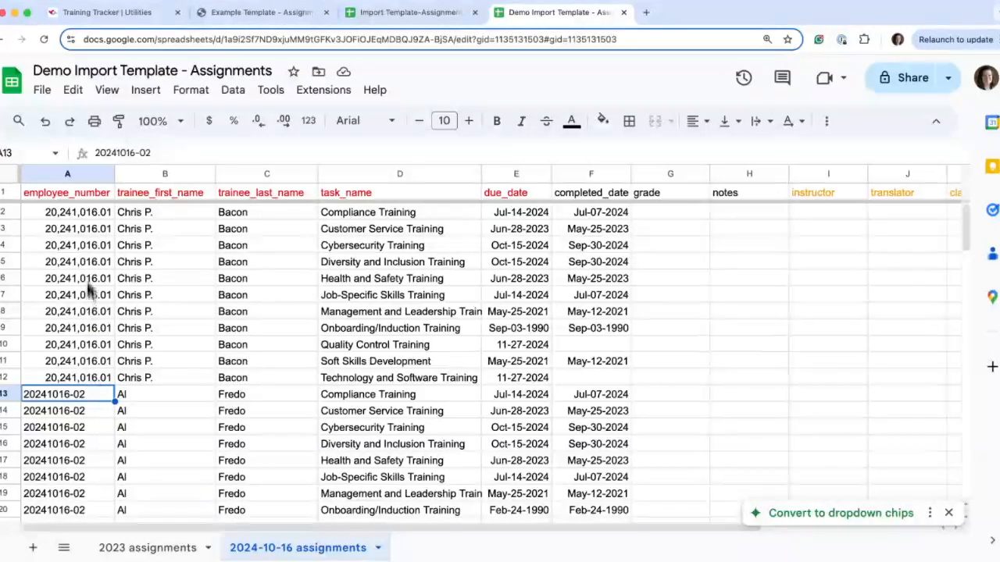
pyautogui.click(68, 174)
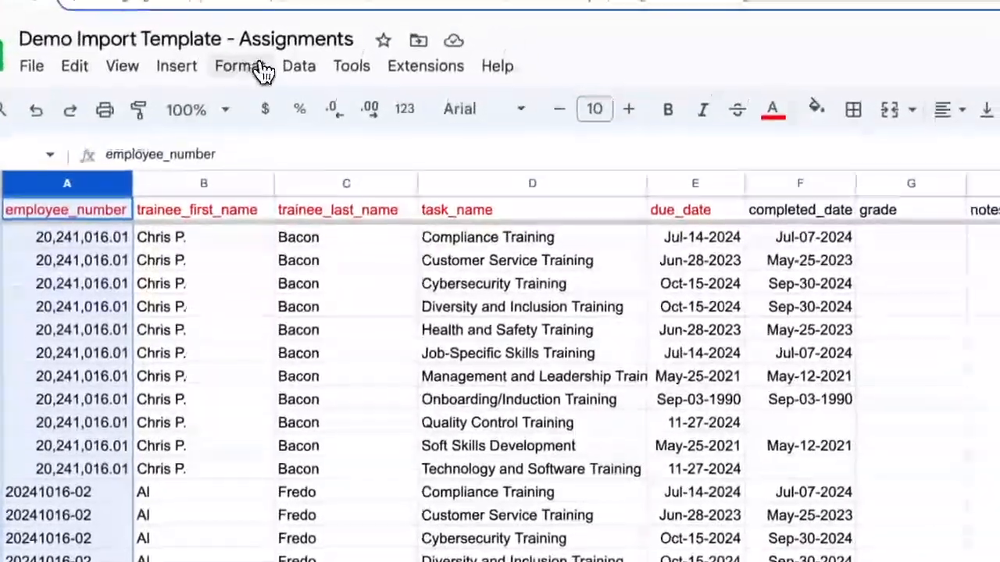
pyautogui.click(250, 67)
pyautogui.moveTo(258, 175)
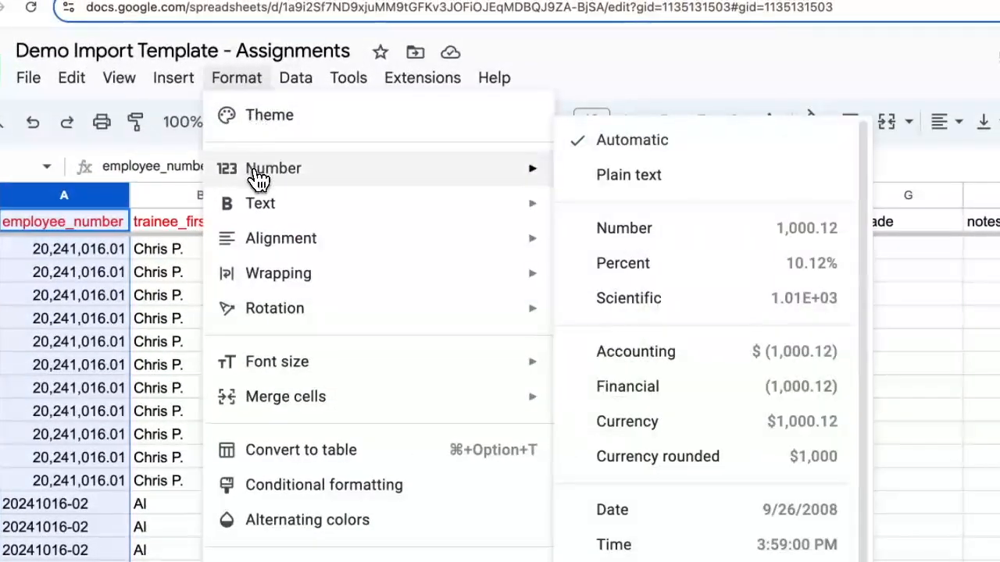
pyautogui.click(625, 188)
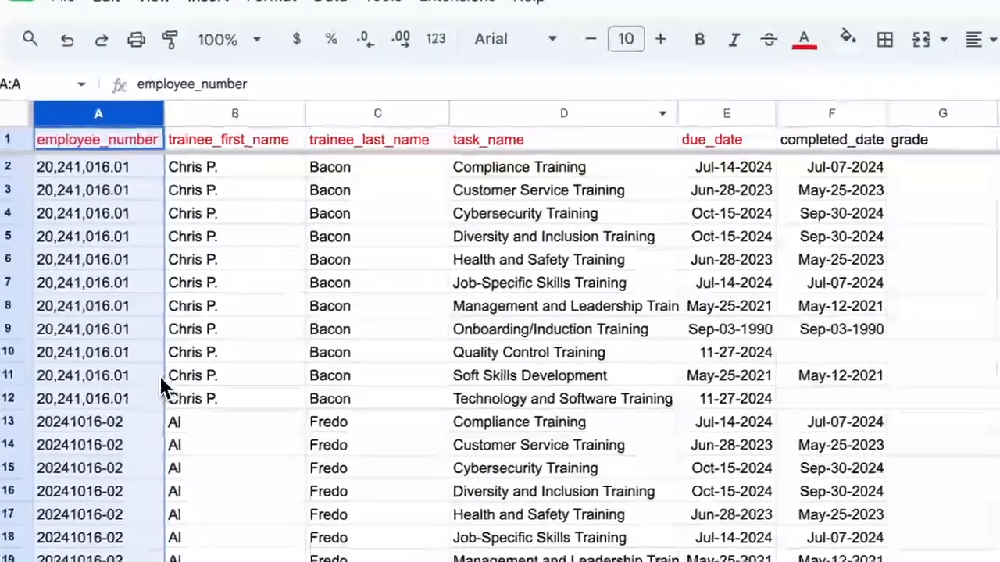
pyautogui.click(156, 375)
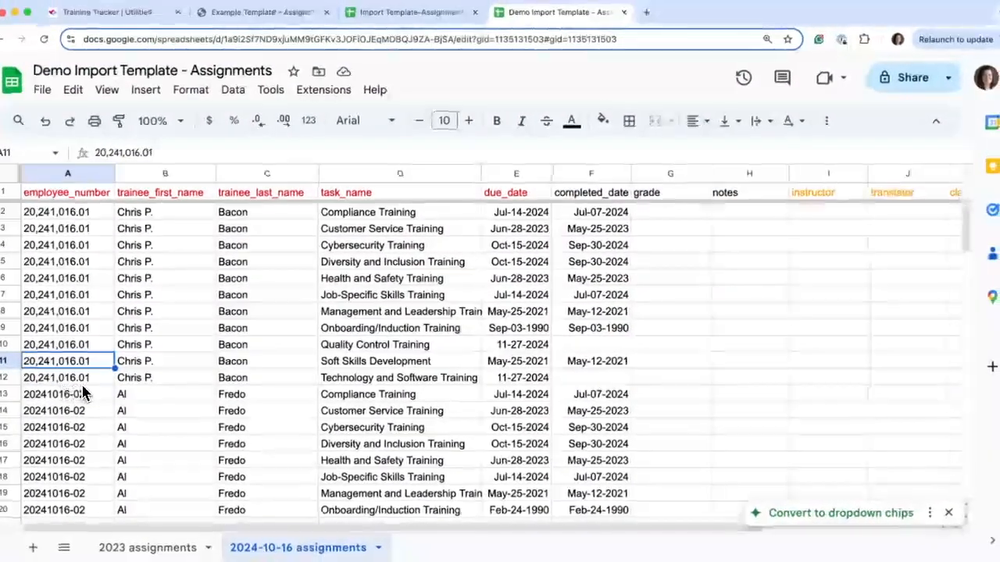
# Step: Correct the employee number in cell A2 by removing the commas and replacing the decimal point with a hyphen
pyautogui.click(100, 217)
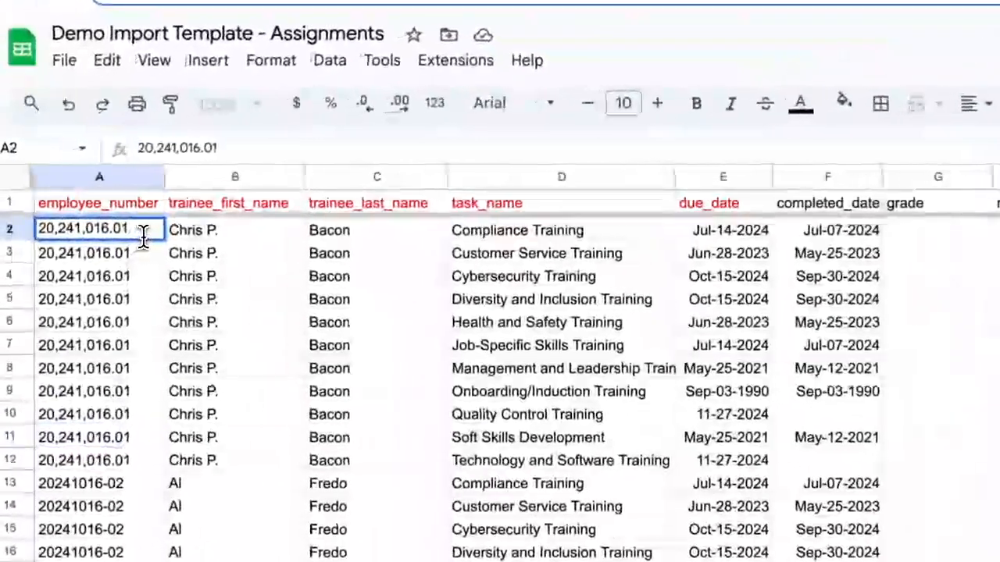
pyautogui.doubleClick(143, 235)
pyautogui.press('BackSpace')
pyautogui.press('BackSpace')
pyautogui.press('BackSpace')
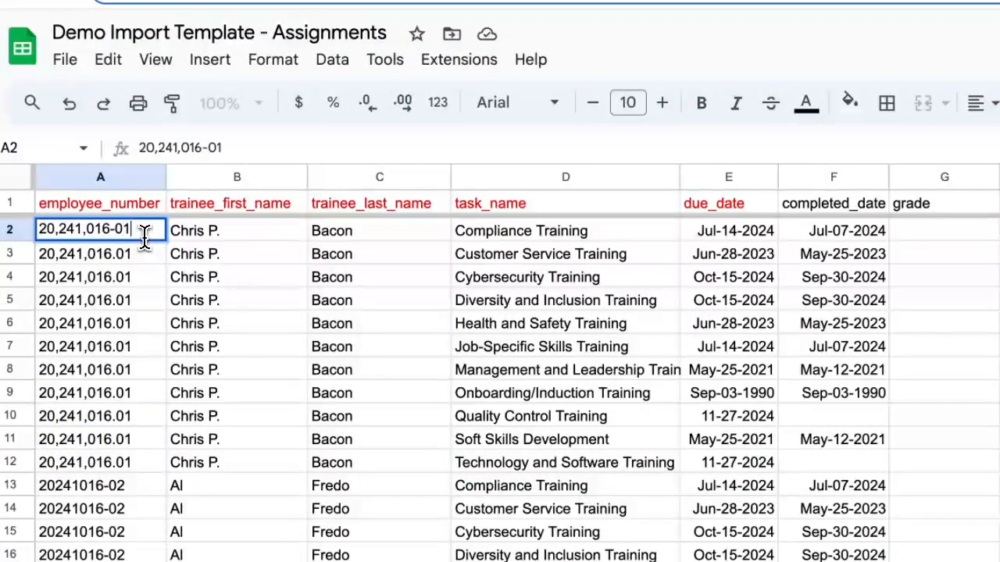
pyautogui.click(91, 231)
pyautogui.press('BackSpace')
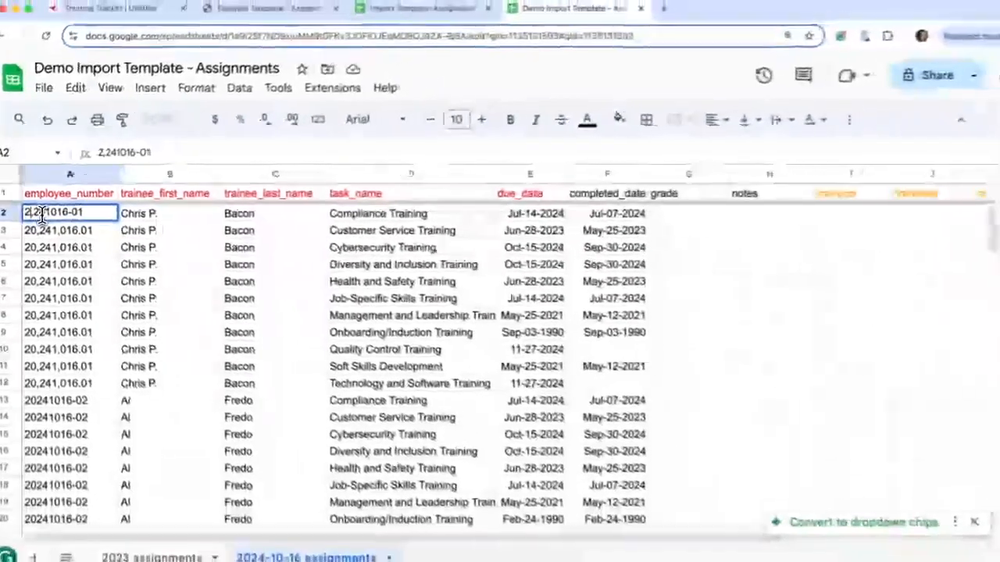
pyautogui.press('BackSpace')
pyautogui.press('Delete')
pyautogui.write('20')
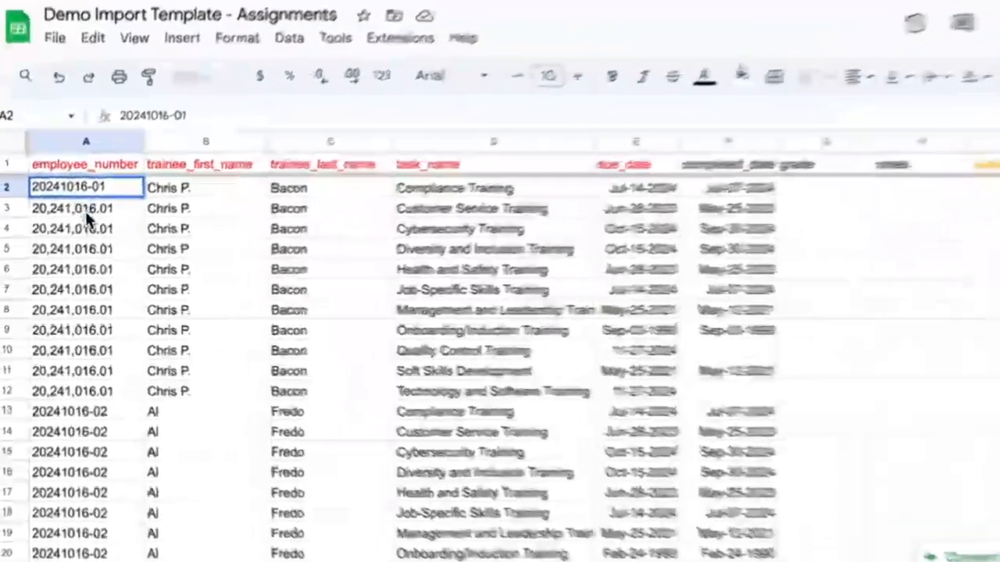
pyautogui.click(70, 241)
# Step: Copy the corrected employee number from A2 to the trainee's remaining rows, A3 through A12
pyautogui.click(100, 176)
pyautogui.hotkey('ctrl', 'c')
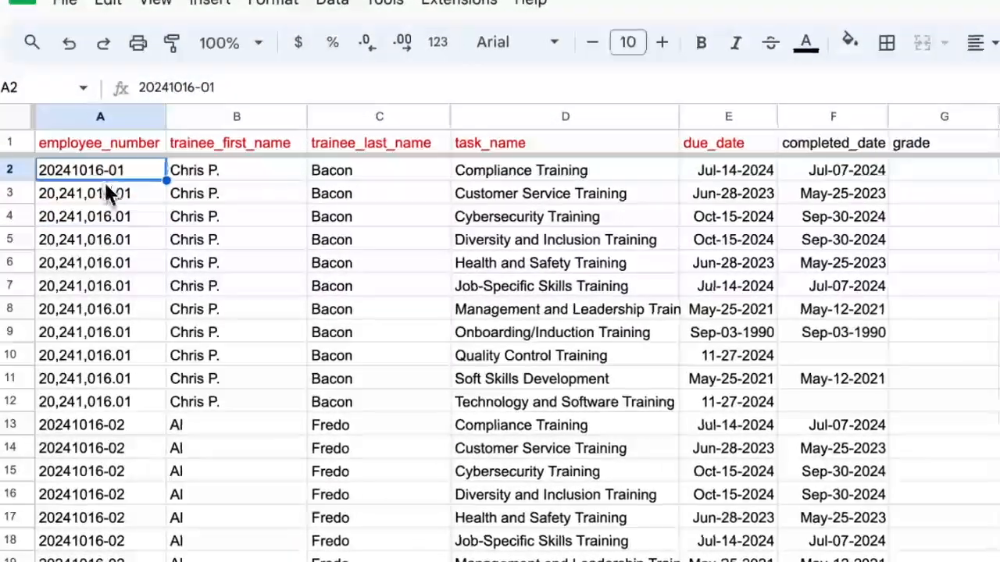
pyautogui.click(108, 196)
pyautogui.hotkey('shift', 'Down')
pyautogui.hotkey('shift', 'Down')
pyautogui.hotkey('shift', 'Down')
pyautogui.hotkey('shift', 'Down')
pyautogui.hotkey('shift', 'Down')
pyautogui.hotkey('shift', 'Down')
pyautogui.hotkey('shift', 'Down')
pyautogui.hotkey('shift', 'Down')
pyautogui.hotkey('shift', 'Down')
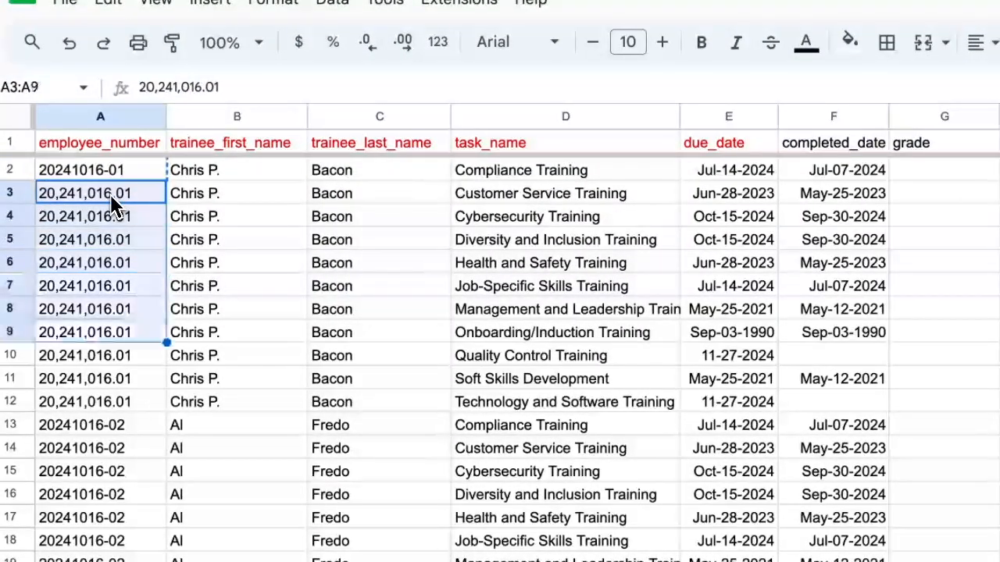
pyautogui.hotkey('ctrl', 'v')
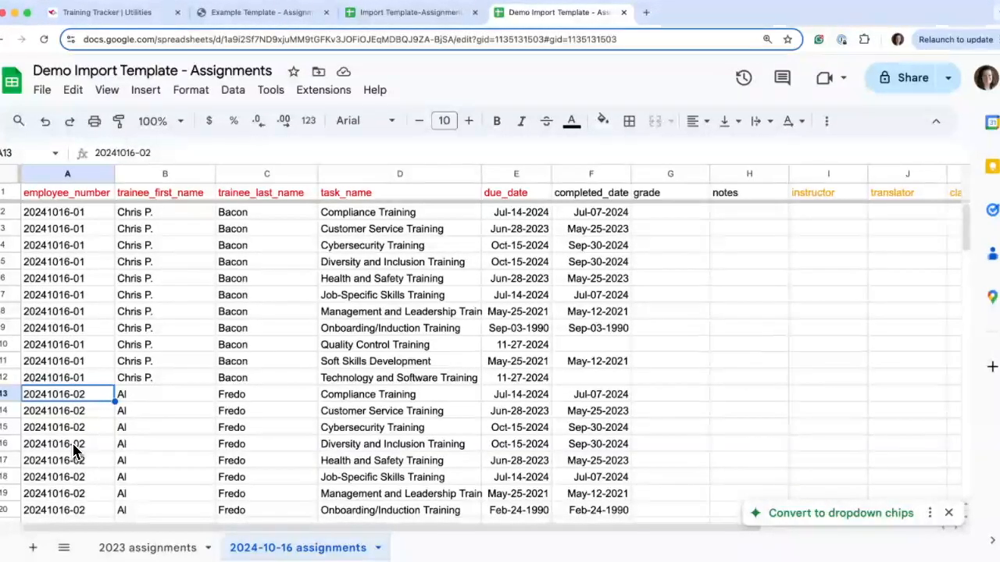
# Step: Review the assignment rows, checking employee numbers, trainee names, task names, due dates and completed dates
pyautogui.scroll(-5, 74, 452)
pyautogui.scroll(5, 74, 451)
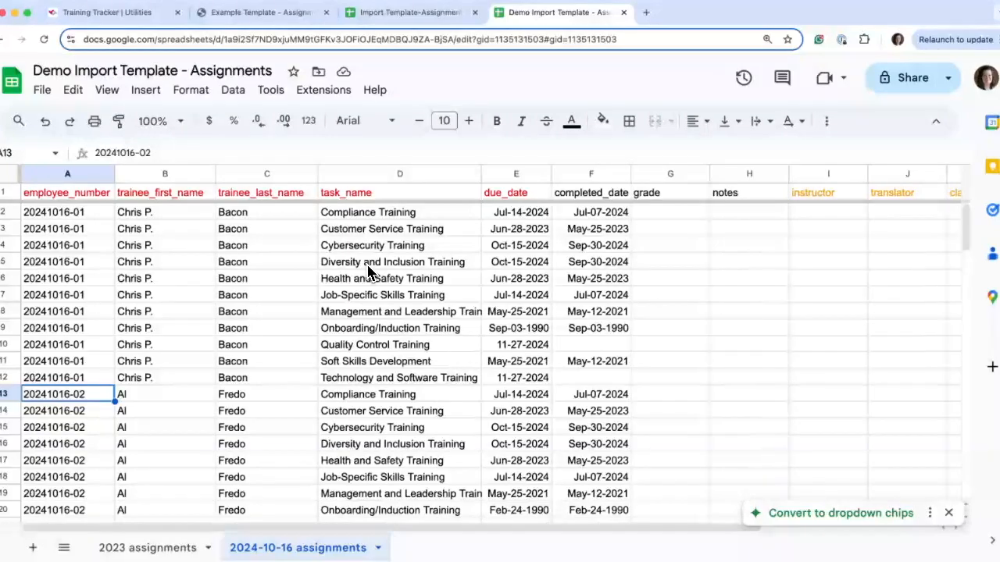
pyautogui.hscroll(1, 509, 246)
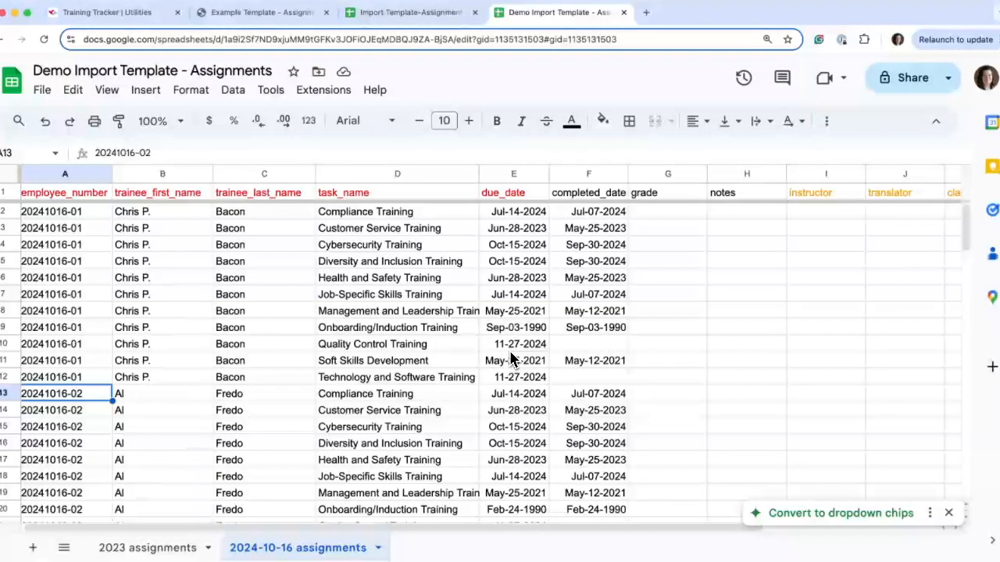
pyautogui.scroll(-5, 516, 361)
pyautogui.scroll(5, 520, 367)
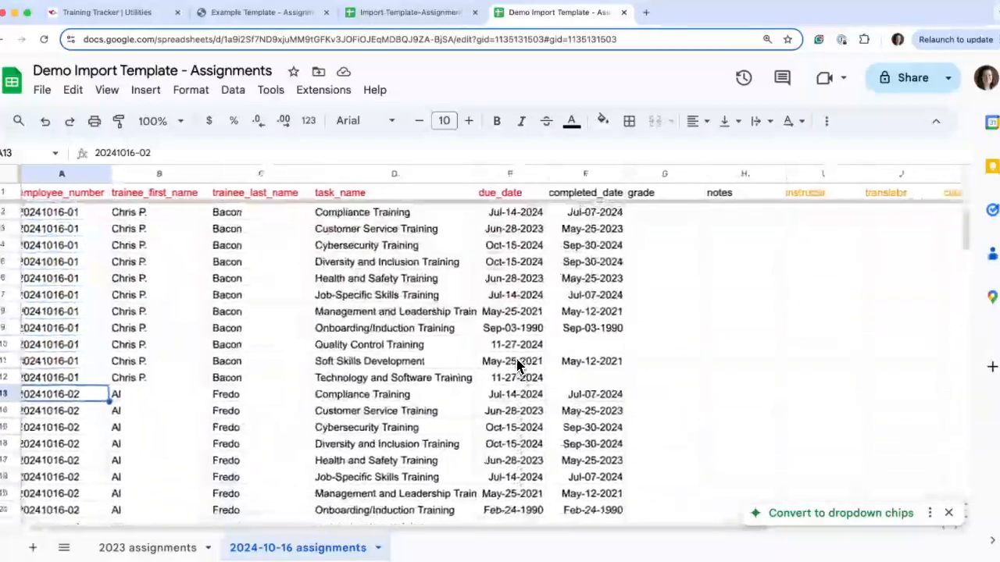
pyautogui.scroll(-5, 517, 364)
pyautogui.scroll(-2, 517, 364)
pyautogui.scroll(6, 517, 365)
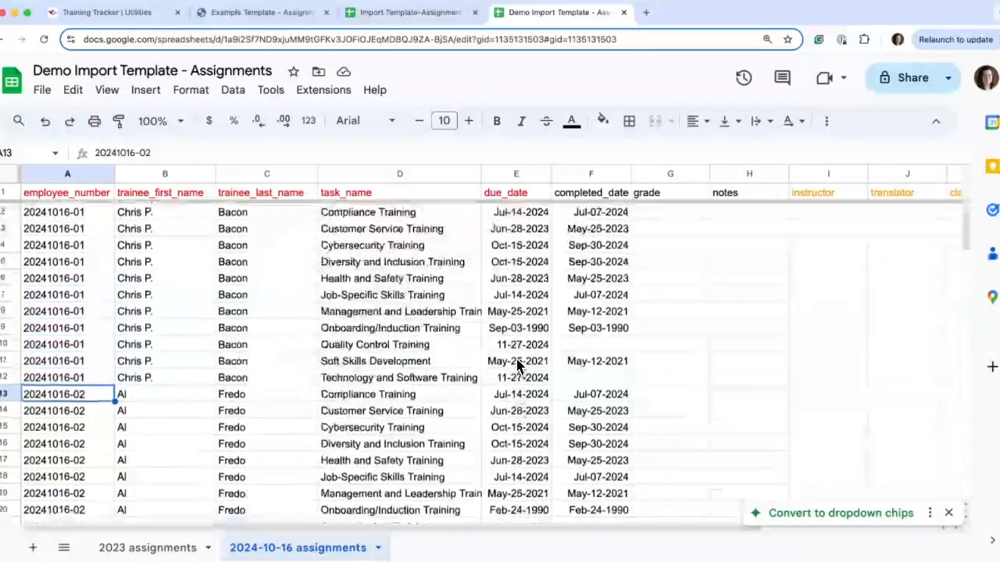
# Step: Apply the Sep-26-2008 date format to the entire due_date and completed_date columns
pyautogui.click(517, 174)
pyautogui.keyDown('shift'); pyautogui.click(585, 175); pyautogui.keyUp('shift')
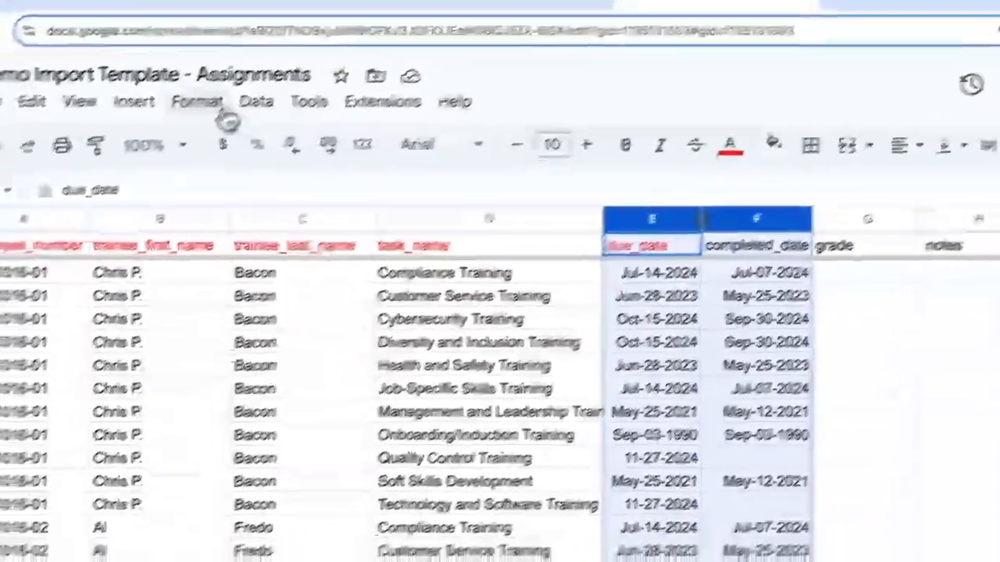
pyautogui.click(147, 125)
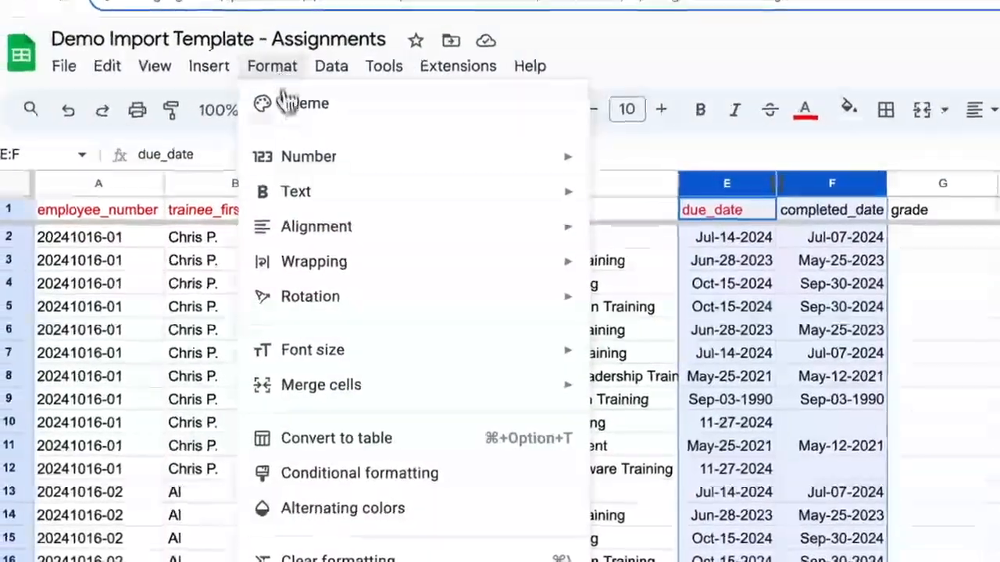
pyautogui.moveTo(317, 166)
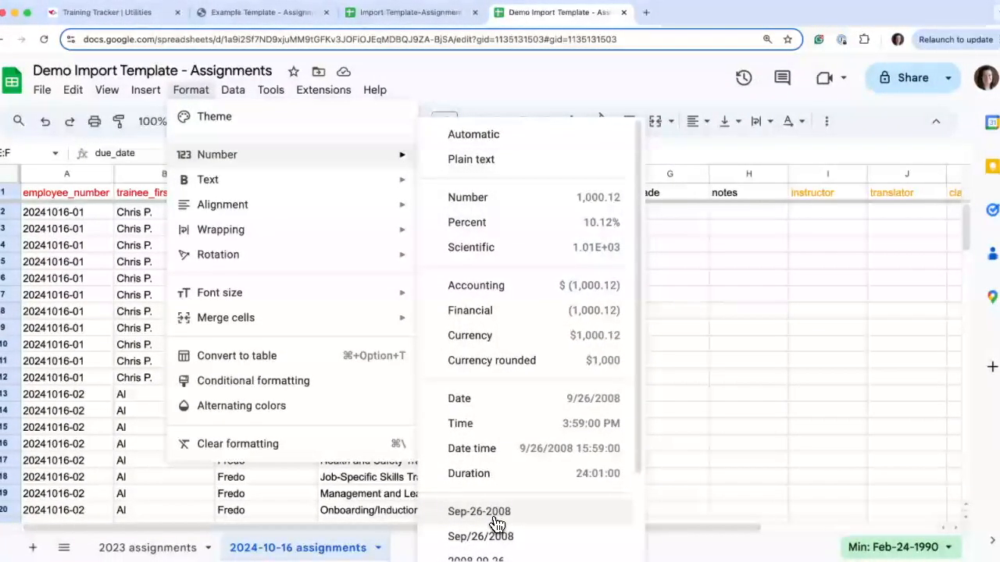
pyautogui.click(495, 513)
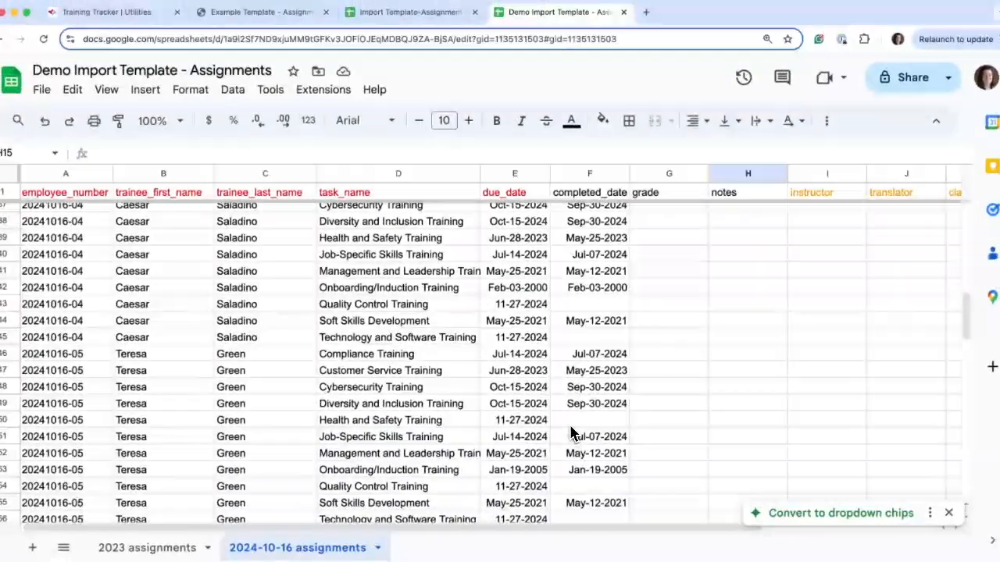
# Step: Apply the Sep-26-2008 date format to the due and completed dates in cells E2:F44
pyautogui.scroll(-6, 571, 433)
pyautogui.scroll(-3, 559, 469)
pyautogui.scroll(4, 559, 469)
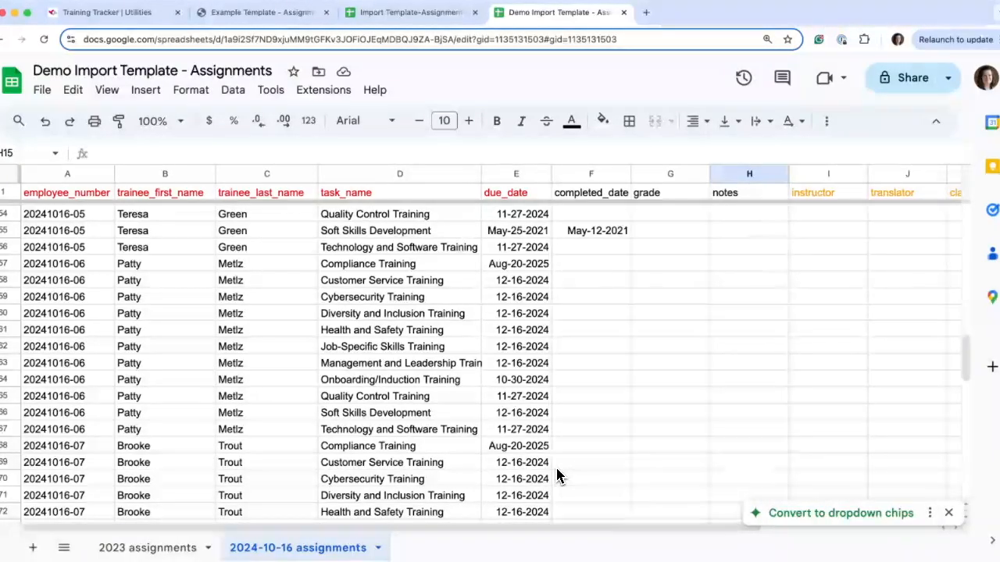
pyautogui.scroll(15, 557, 469)
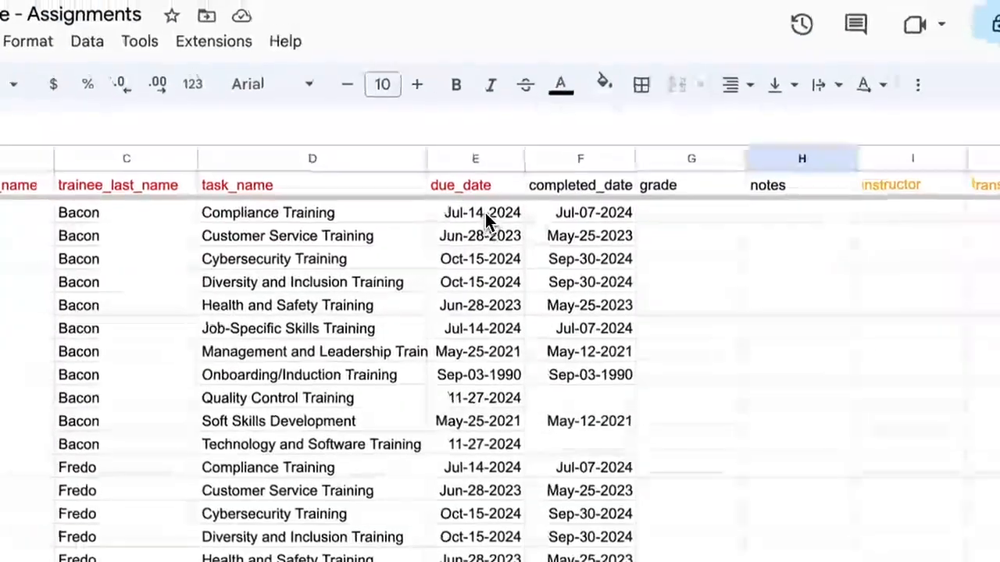
pyautogui.moveTo(521, 212); pyautogui.dragTo(578, 219)
pyautogui.hotkey('shift', 'Down')
pyautogui.hotkey('shift', 'Down')
pyautogui.hotkey('shift', 'Down')
pyautogui.hotkey('shift', 'Down')
pyautogui.hotkey('shift', 'Down')
pyautogui.hotkey('shift', 'Down')
pyautogui.hotkey('shift', 'Down')
pyautogui.hotkey('shift', 'Down')
pyautogui.hotkey('shift', 'Down')
pyautogui.hotkey('shift', 'Down')
pyautogui.hotkey('shift', 'Down')
pyautogui.hotkey('shift', 'Down')
pyautogui.hotkey('shift', 'Down')
pyautogui.hotkey('shift', 'Down')
pyautogui.hotkey('shift', 'Down')
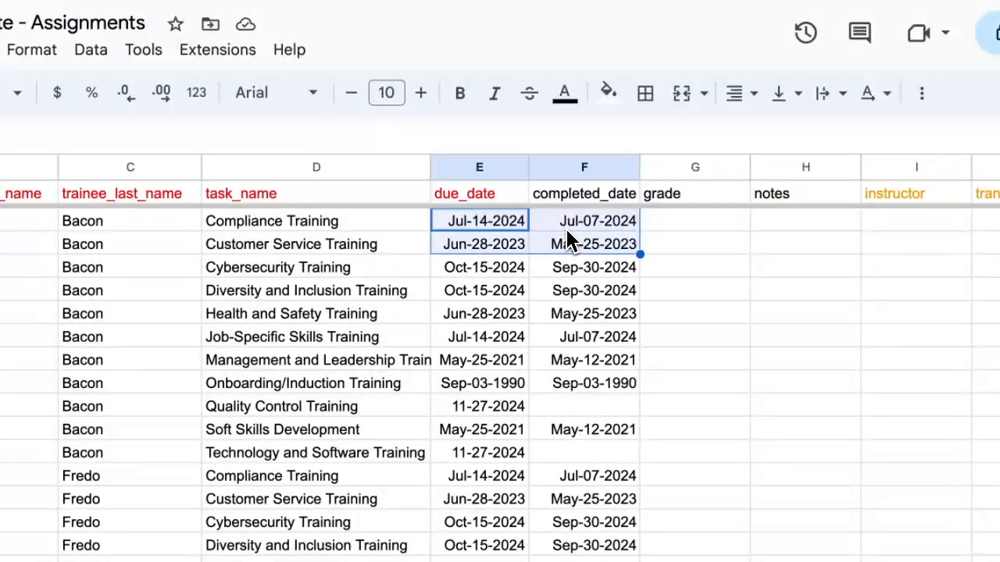
pyautogui.hotkey('shift', 'Down')
pyautogui.hotkey('shift', 'Down')
pyautogui.hotkey('shift', 'Down')
pyautogui.hotkey('shift', 'Down')
pyautogui.hotkey('shift', 'Down')
pyautogui.hotkey('shift', 'Down')
pyautogui.hotkey('shift', 'Down')
pyautogui.hotkey('shift', 'Down')
pyautogui.hotkey('shift', 'Down')
pyautogui.hotkey('shift', 'Down')
pyautogui.hotkey('shift', 'Down')
pyautogui.hotkey('shift', 'Down')
pyautogui.hotkey('shift', 'Down')
pyautogui.hotkey('shift', 'Down')
pyautogui.hotkey('shift', 'Down')
pyautogui.hotkey('shift', 'Down')
pyautogui.hotkey('shift', 'Down')
pyautogui.hotkey('shift', 'Down')
pyautogui.hotkey('shift', 'Down')
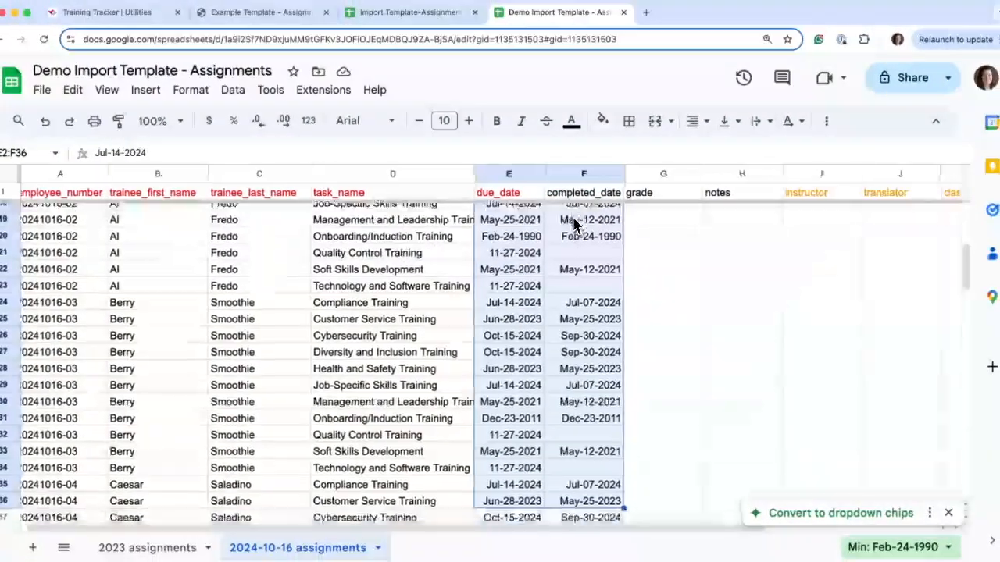
pyautogui.hotkey('shift', 'Down')
pyautogui.hotkey('shift', 'Down')
pyautogui.hotkey('shift', 'Down')
pyautogui.hotkey('shift', 'Down')
pyautogui.hotkey('shift', 'Down')
pyautogui.hotkey('shift', 'Down')
pyautogui.hotkey('shift', 'Down')
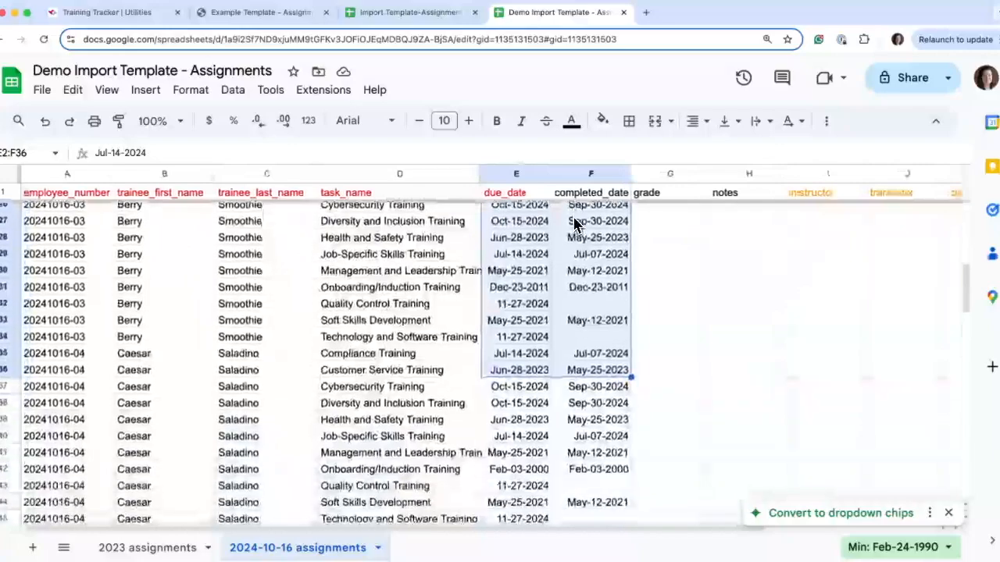
pyautogui.hotkey('shift', 'Down')
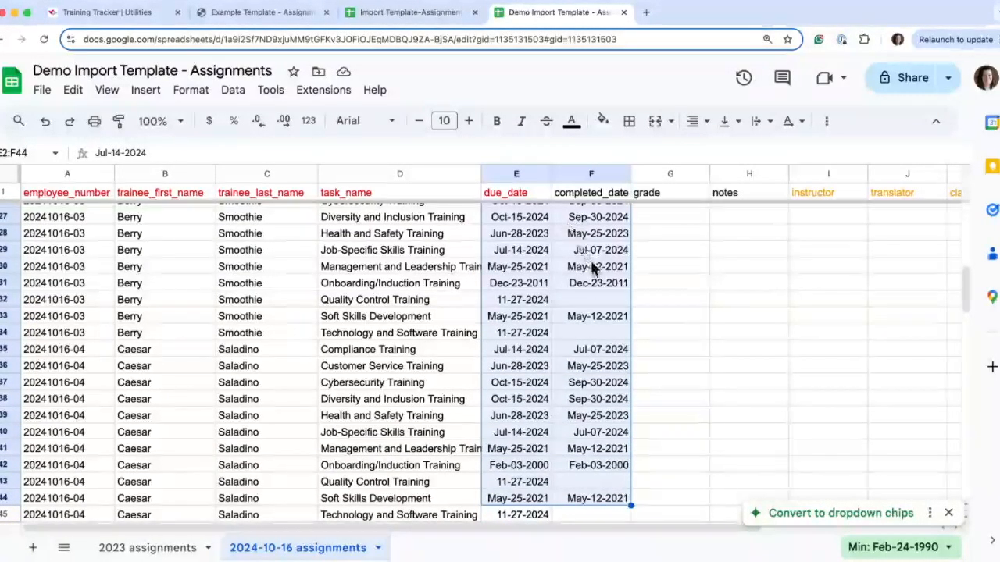
pyautogui.click(190, 90)
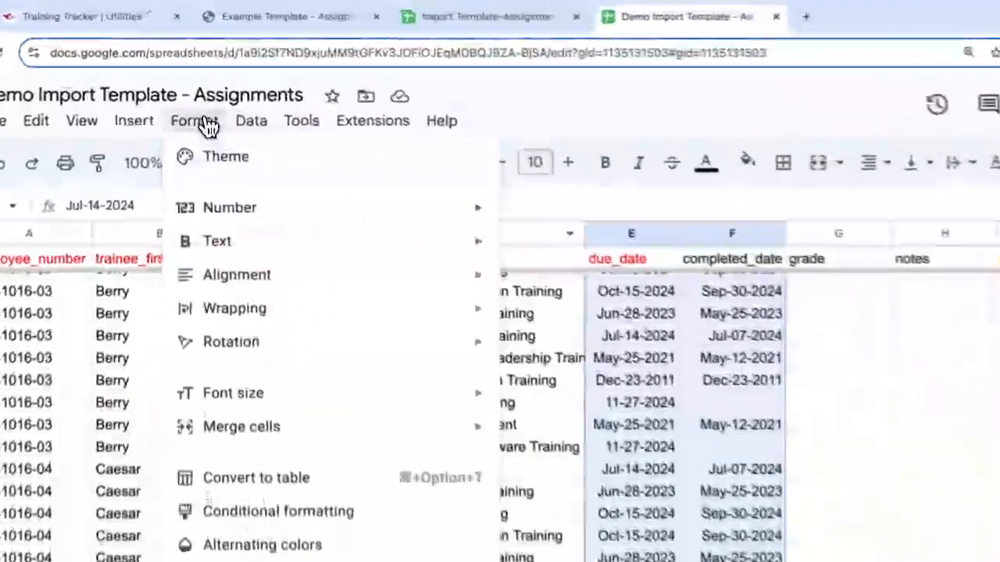
pyautogui.moveTo(391, 216)
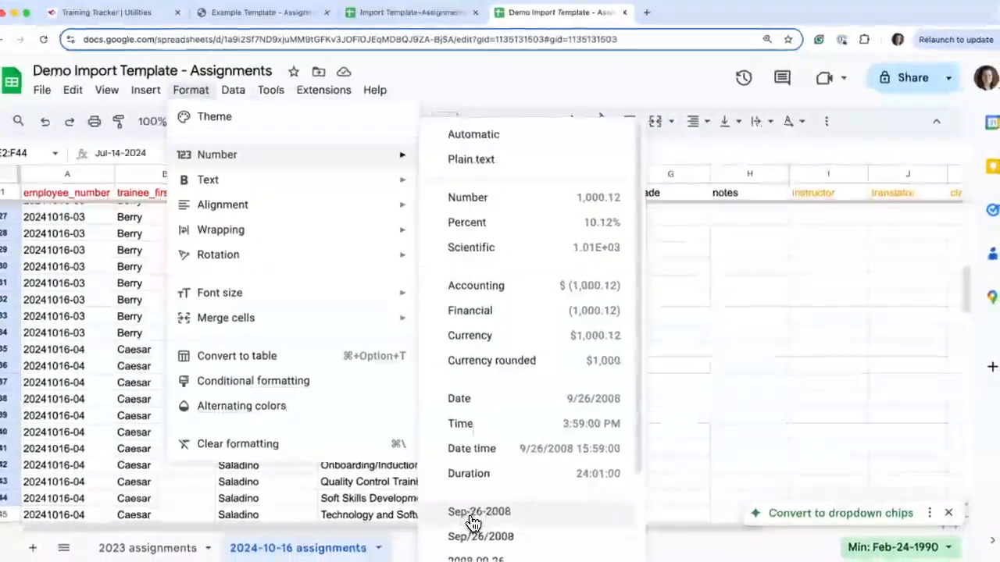
pyautogui.click(471, 515)
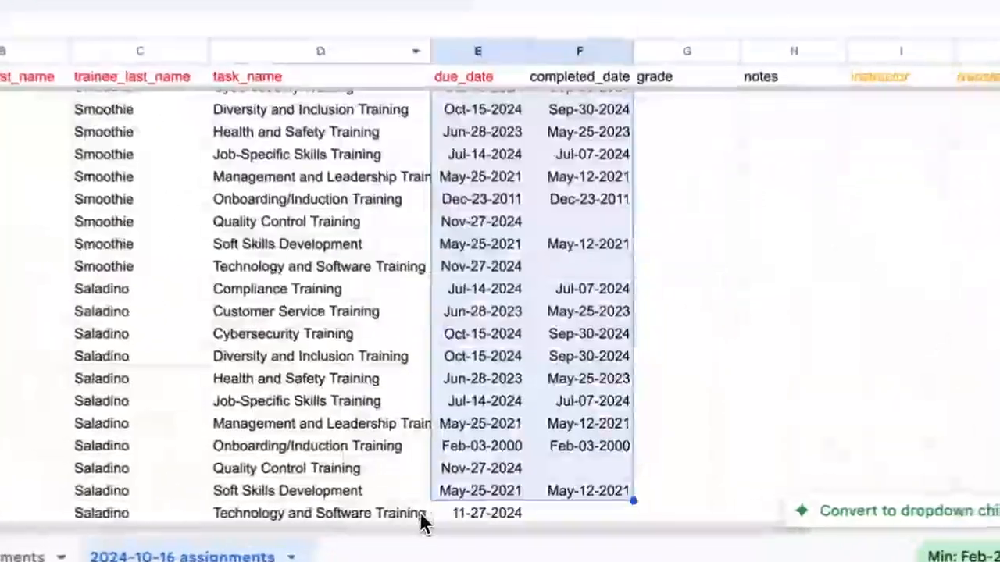
pyautogui.click(661, 333)
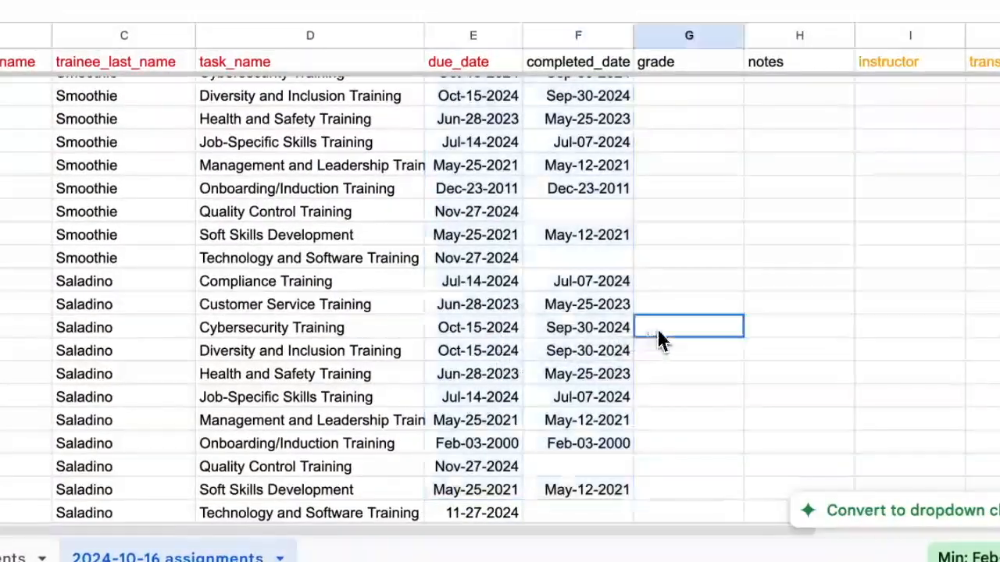
# Step: Review the due dates in the following rows and the optional columns from grade through ceus
pyautogui.scroll(-4, 661, 339)
pyautogui.scroll(-3, 484, 414)
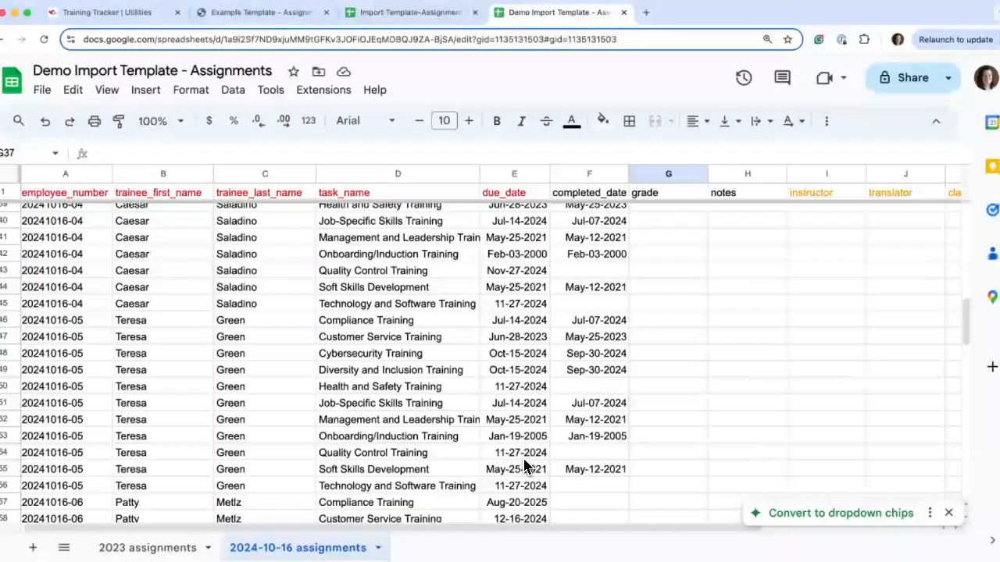
pyautogui.scroll(5, 516, 463)
pyautogui.hscroll(3, 708, 388)
pyautogui.scroll(1, 708, 389)
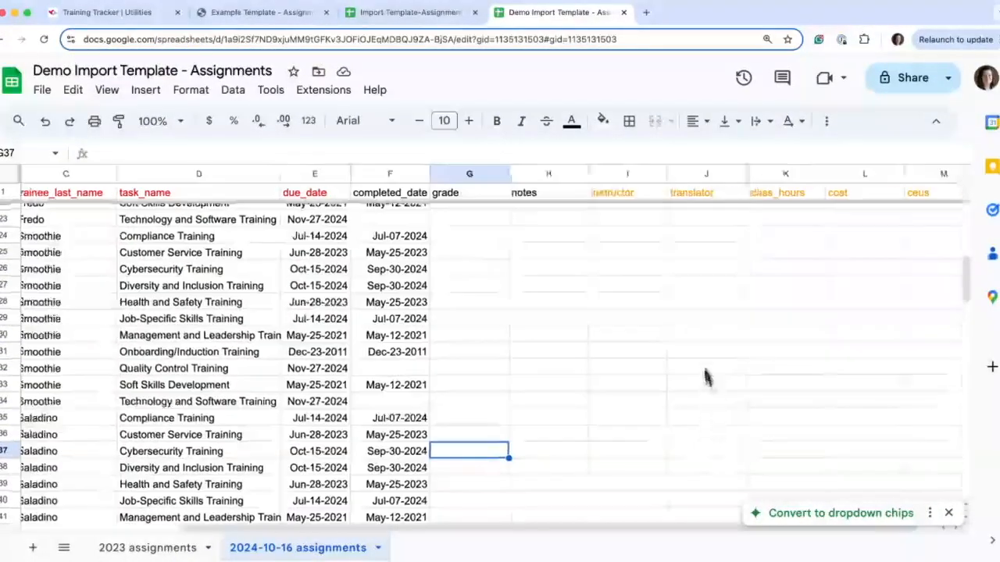
pyautogui.scroll(2, 827, 234)
pyautogui.hscroll(1, 826, 234)
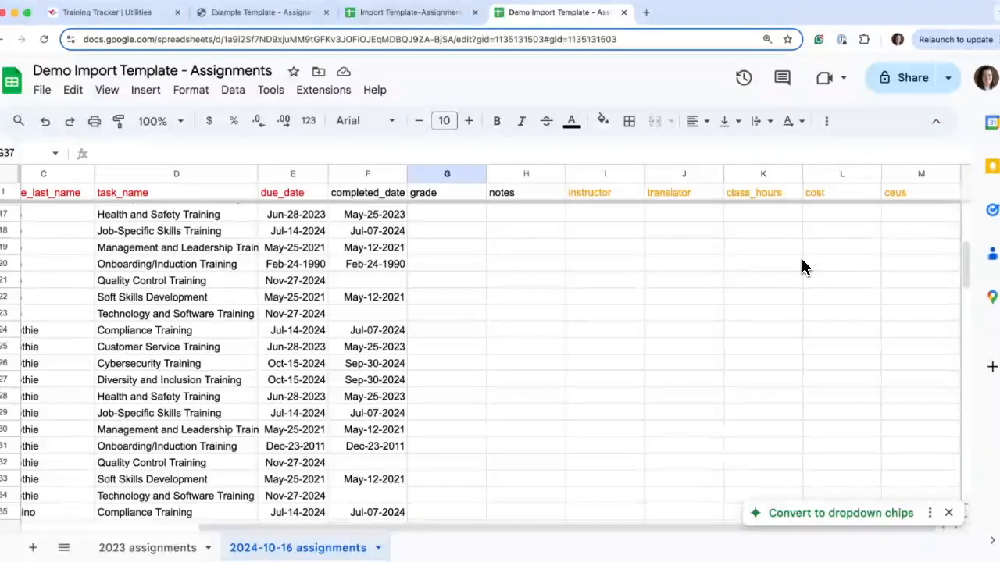
pyautogui.hscroll(-3, 805, 267)
pyautogui.scroll(-1, 804, 267)
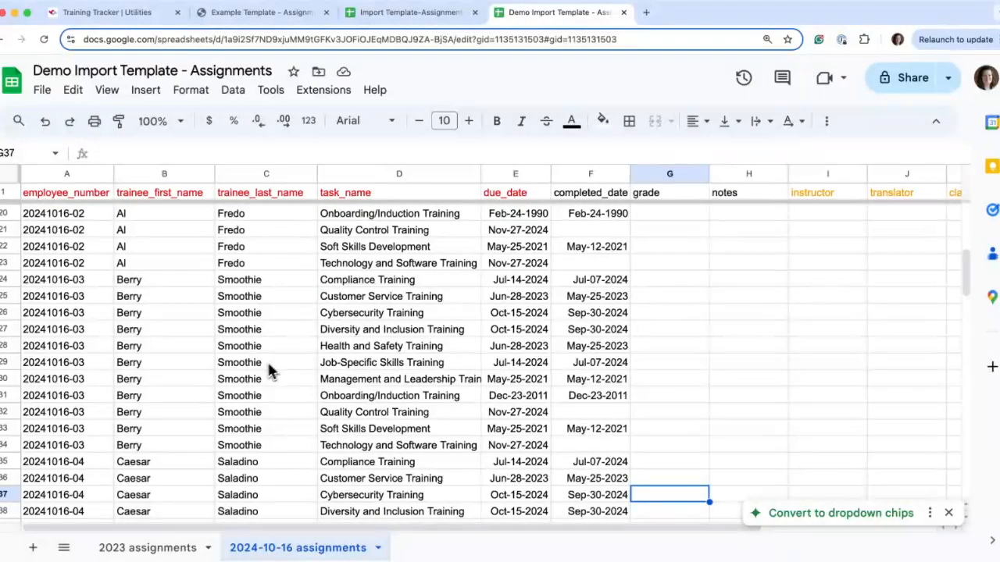
# Step: Download the 2024-10-16 assignments sheet as a comma-separated values (.csv) file
pyautogui.click(42, 90)
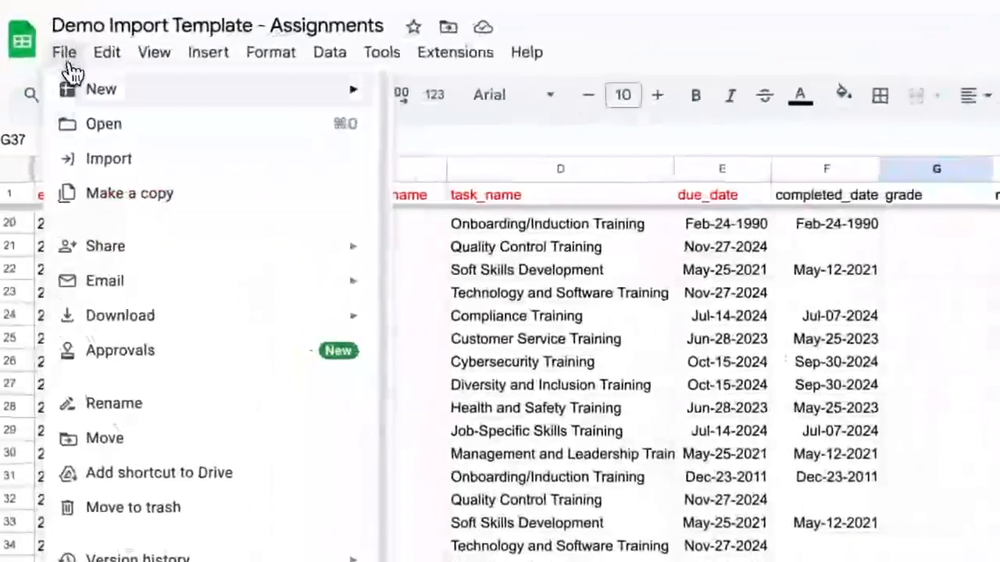
pyautogui.moveTo(83, 315)
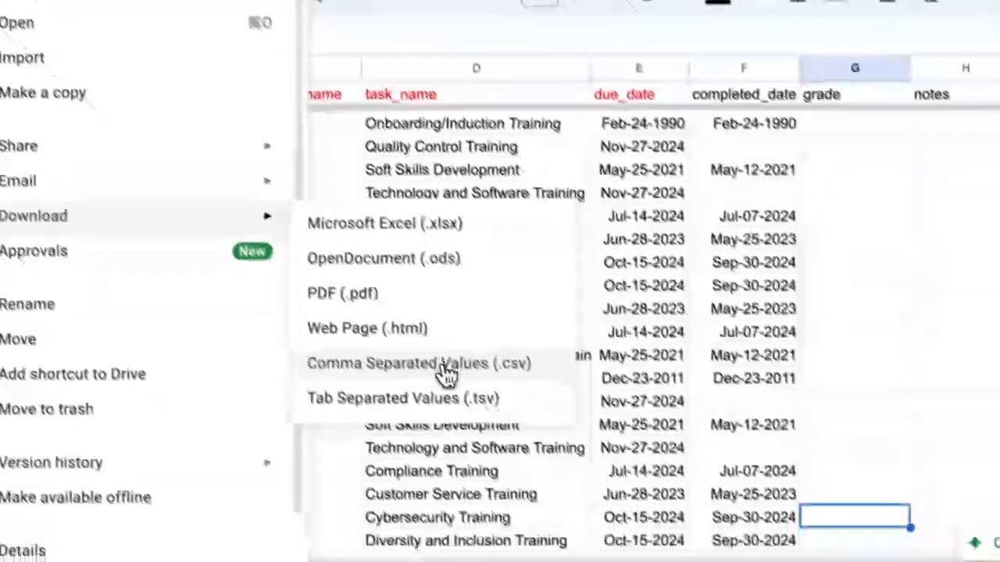
pyautogui.click(445, 375)
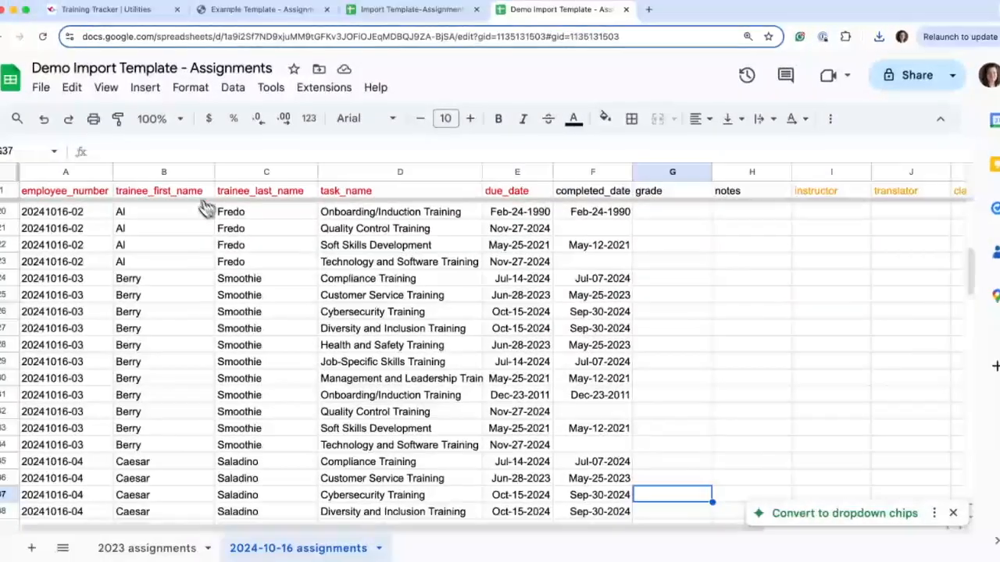
# Step: Switch to Training Tracker and start a new import with the type Assignments
pyautogui.click(124, 14)
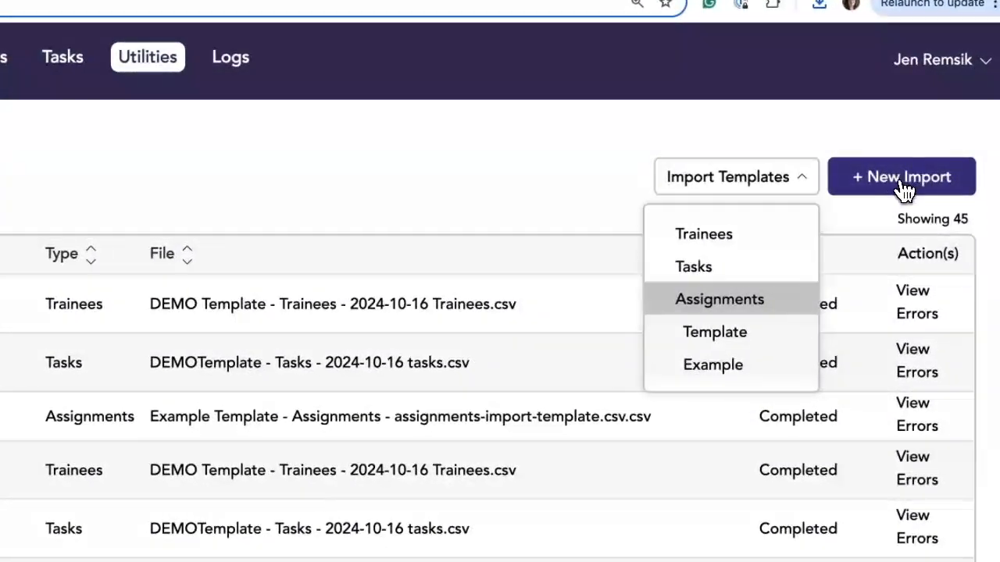
pyautogui.click(899, 185)
pyautogui.click(599, 248)
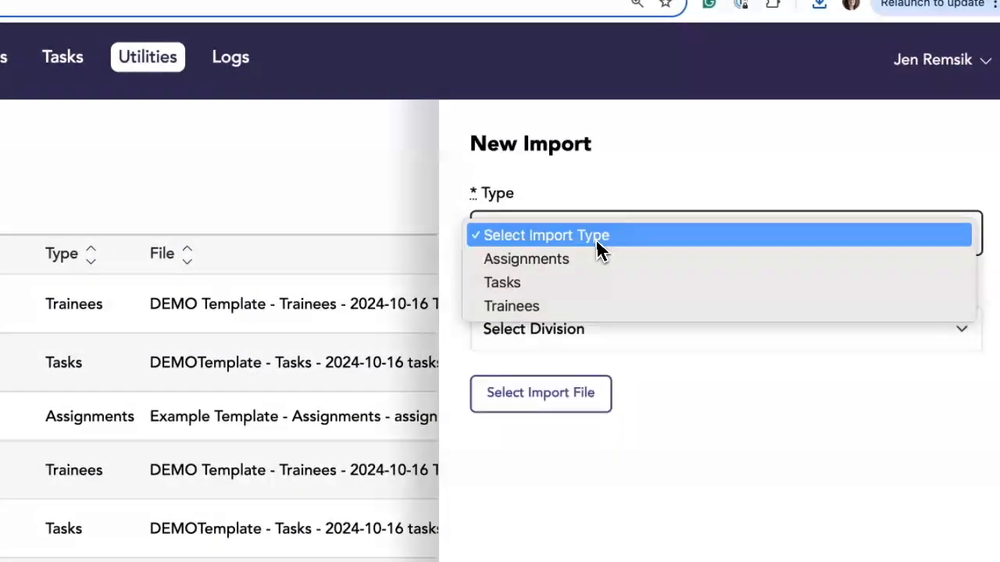
pyautogui.click(551, 268)
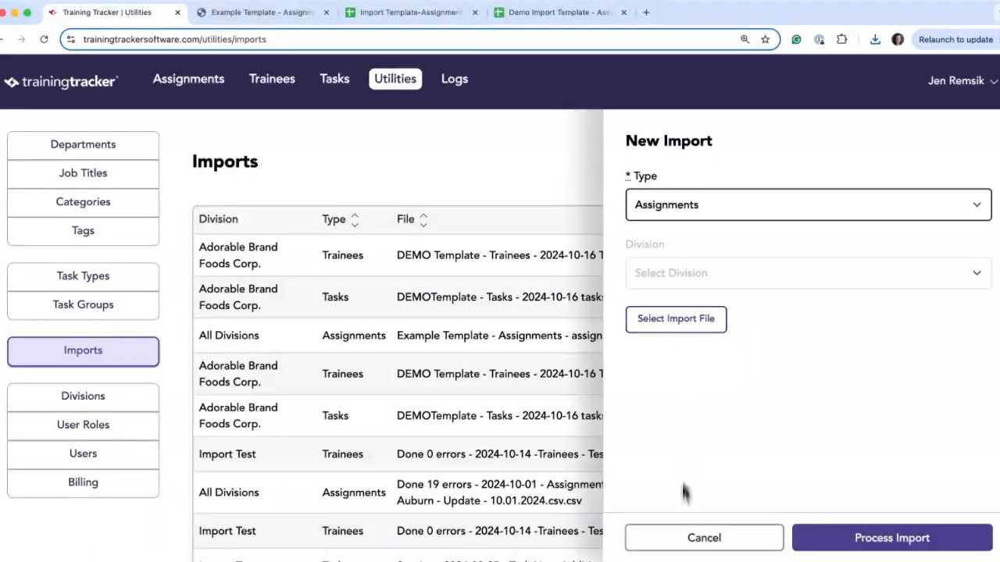
# Step: Select "Demo Import Template - Assignments - 2024-10-16 assignments.csv" from Downloads as the import file and process the import
pyautogui.click(695, 321)
pyautogui.click(174, 206)
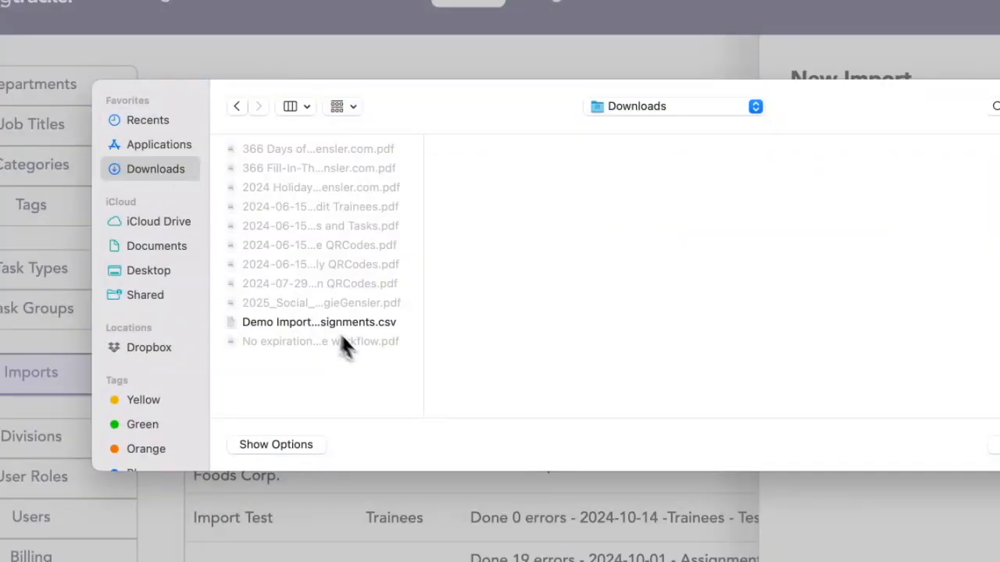
pyautogui.click(362, 325)
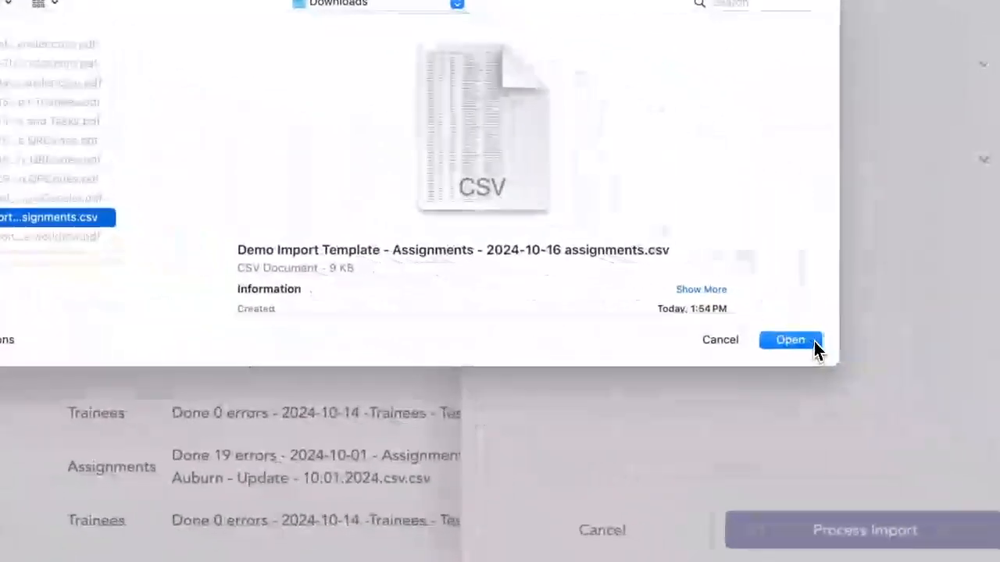
pyautogui.click(817, 350)
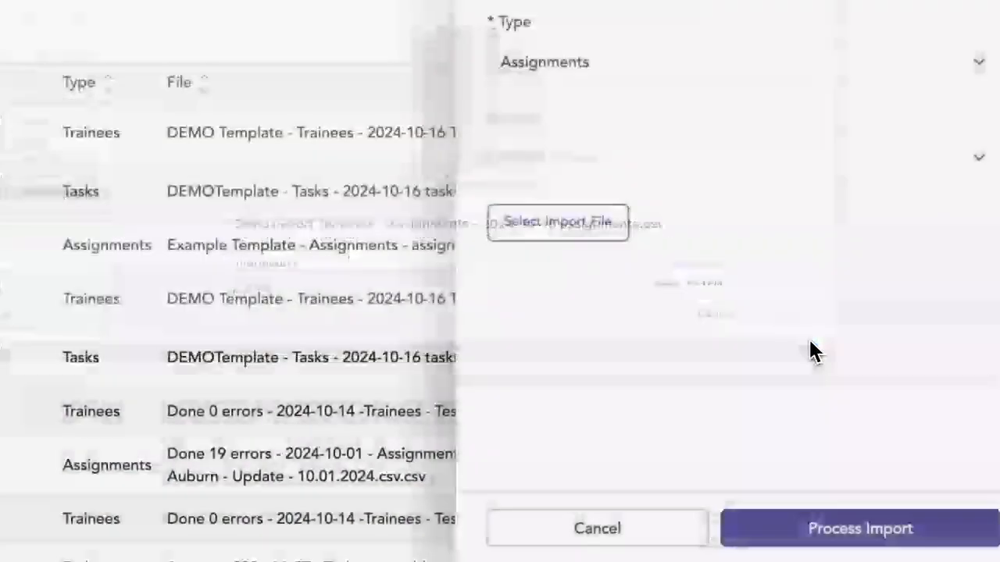
pyautogui.click(835, 539)
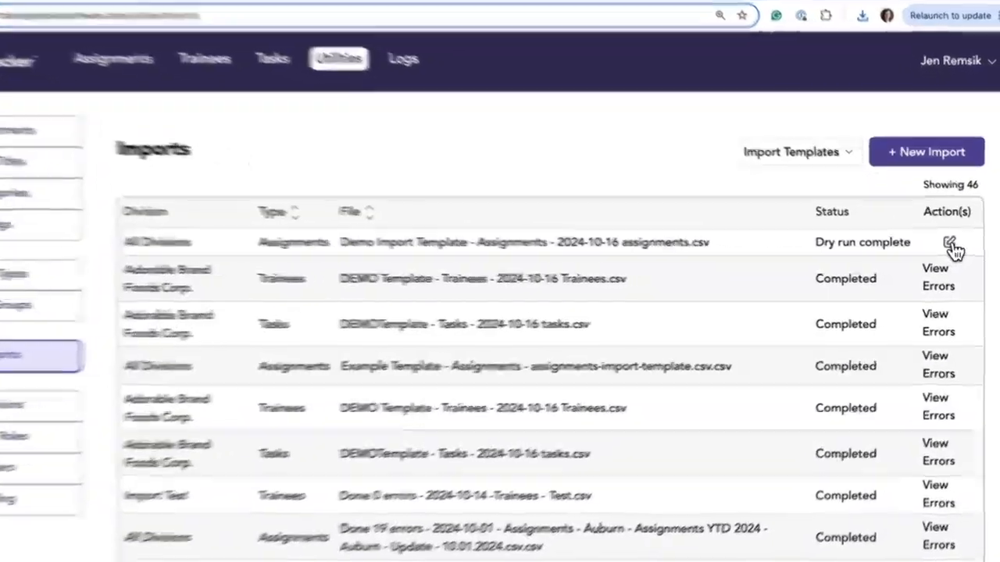
# Step: Open the assignments import's dry-run details and examine each line's status, due date and complete date
pyautogui.click(955, 248)
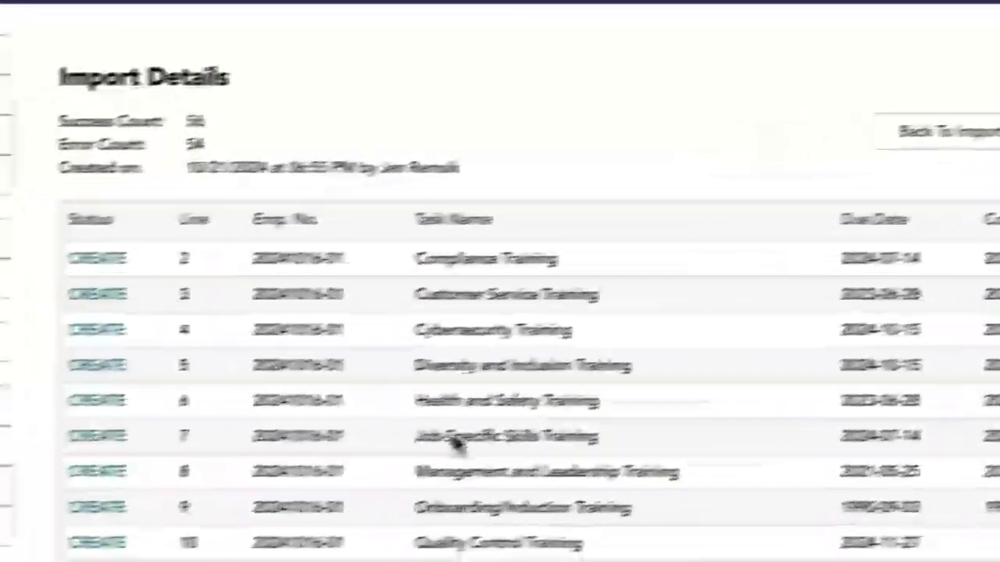
pyautogui.scroll(-6, 224, 410)
pyautogui.scroll(-3, 224, 414)
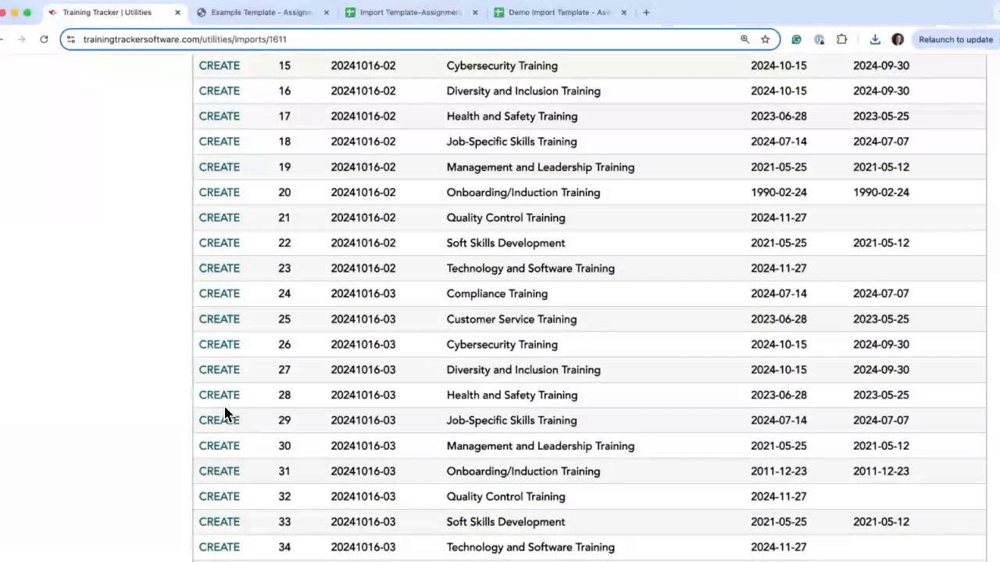
pyautogui.scroll(-7, 224, 414)
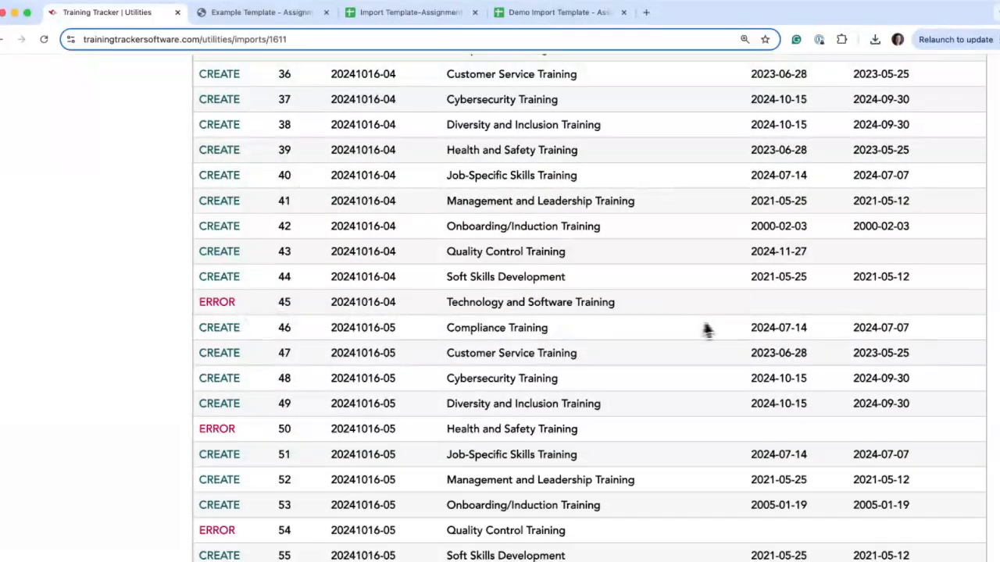
pyautogui.scroll(-4, 782, 449)
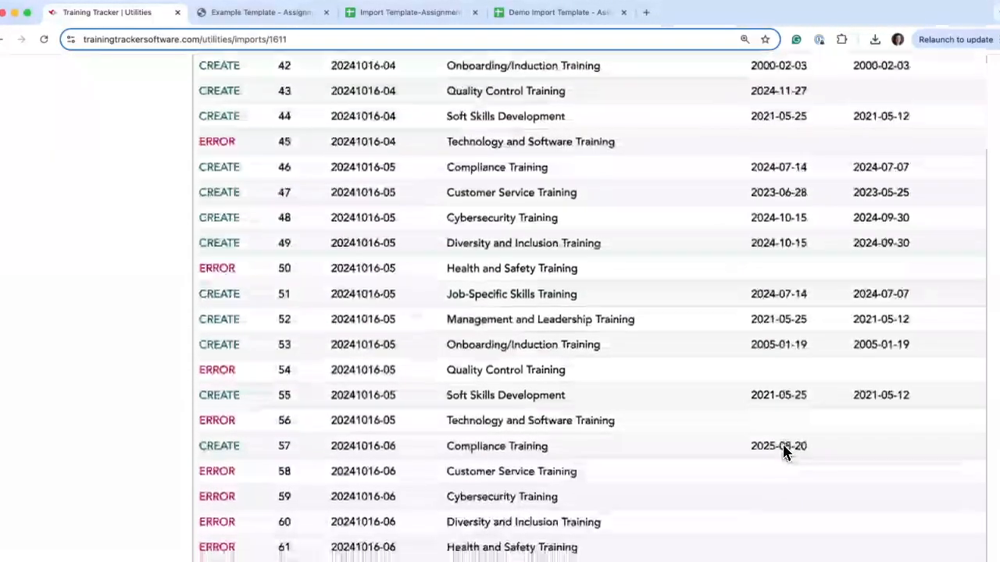
pyautogui.scroll(-1, 783, 397)
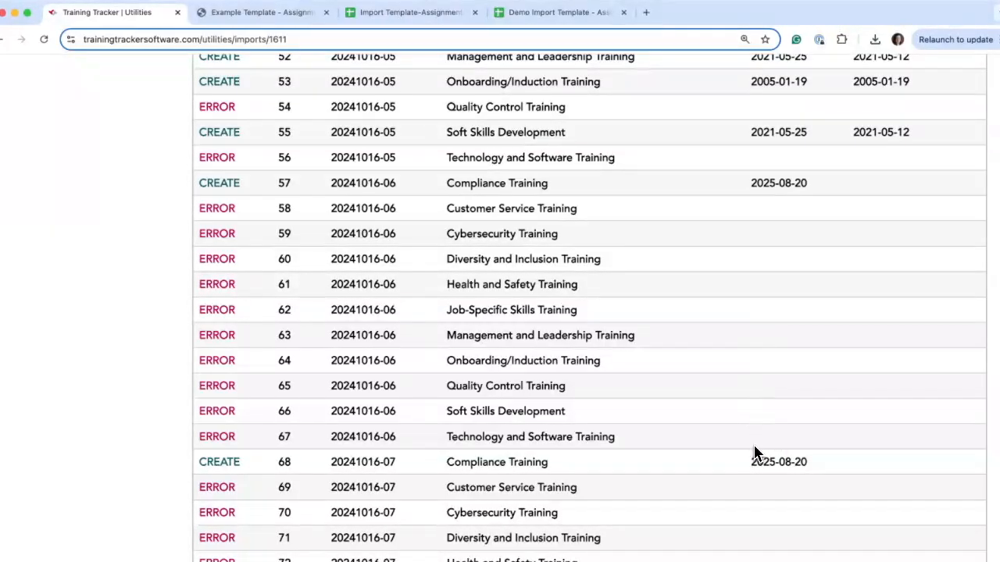
pyautogui.scroll(-7, 756, 453)
pyautogui.scroll(2, 756, 452)
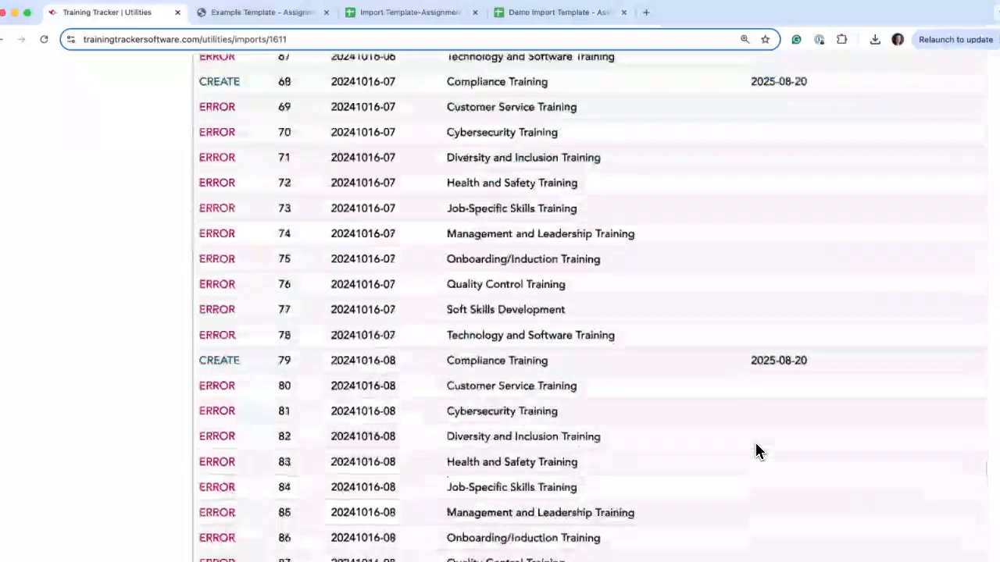
pyautogui.scroll(20, 755, 452)
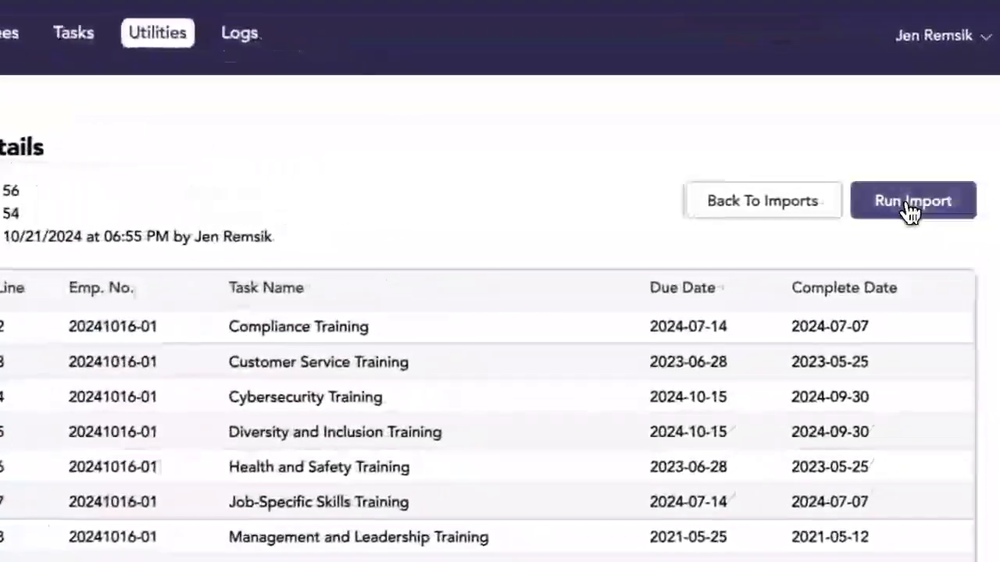
# Step: Run the assignments import and examine its list of line errors
pyautogui.click(939, 203)
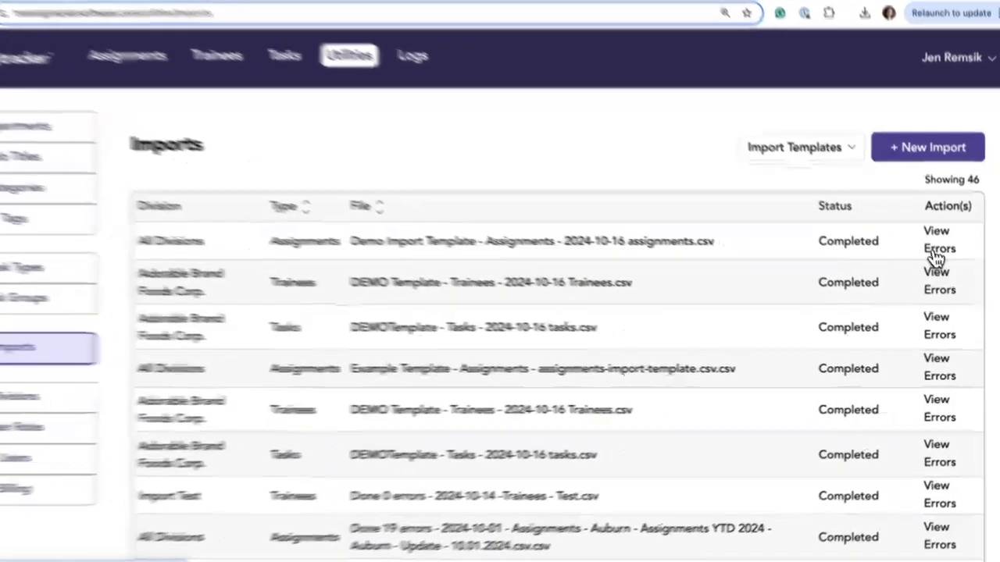
pyautogui.click(938, 260)
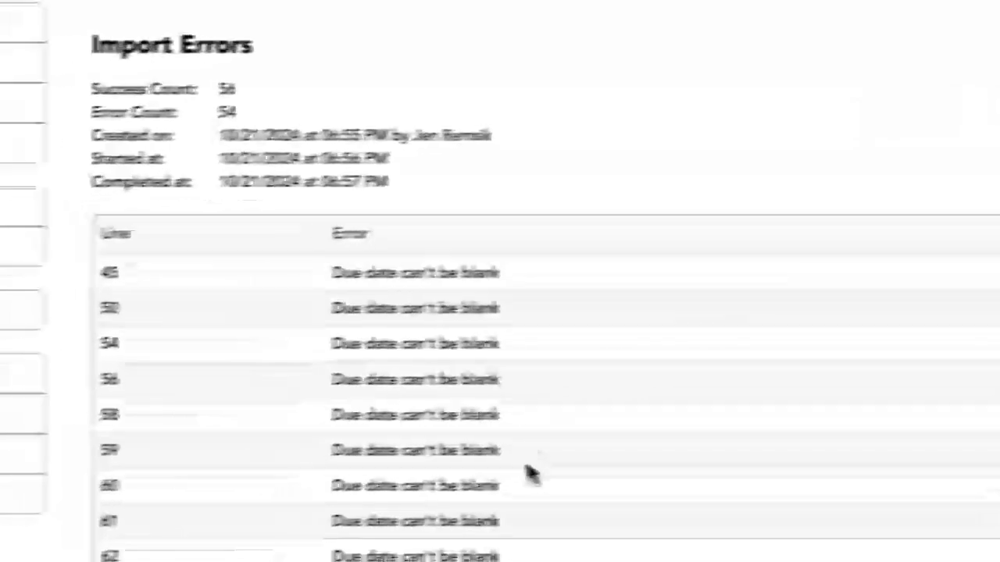
pyautogui.scroll(-5, 216, 505)
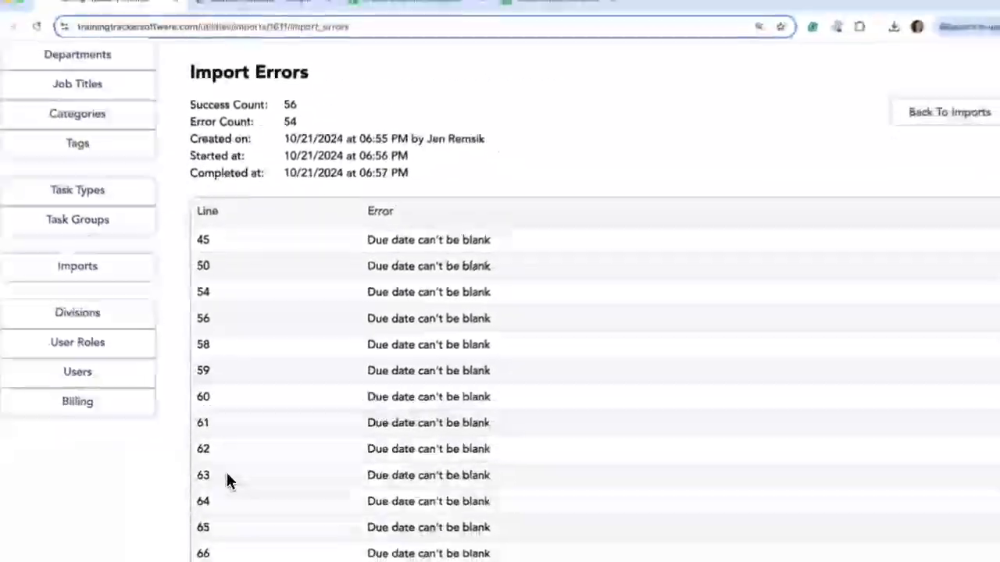
pyautogui.scroll(-5, 228, 482)
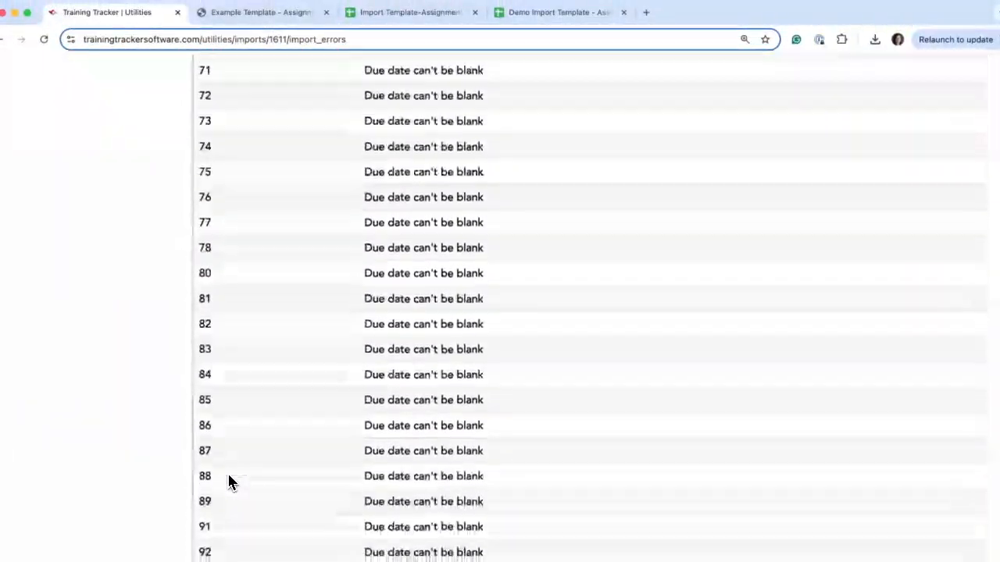
pyautogui.scroll(10, 228, 482)
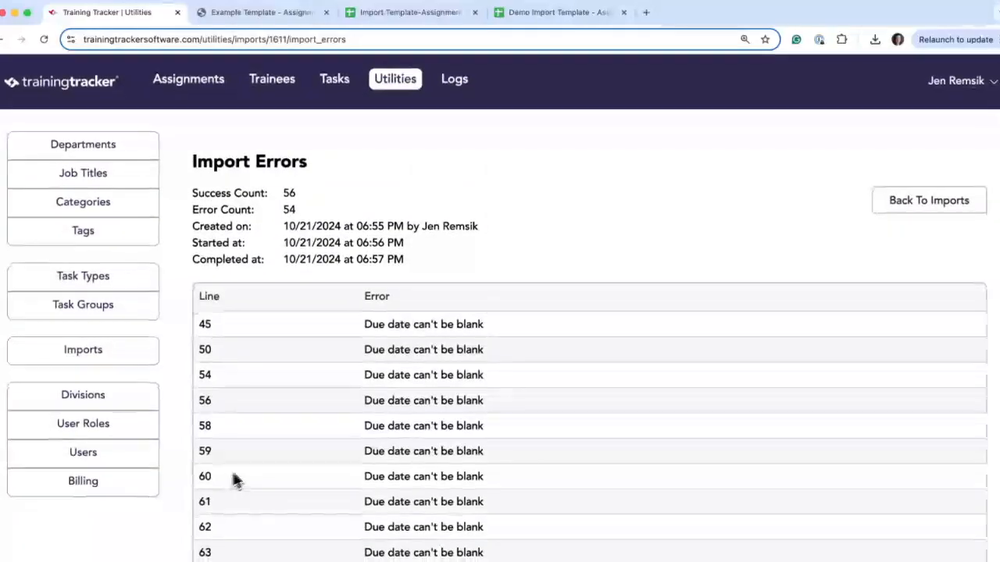